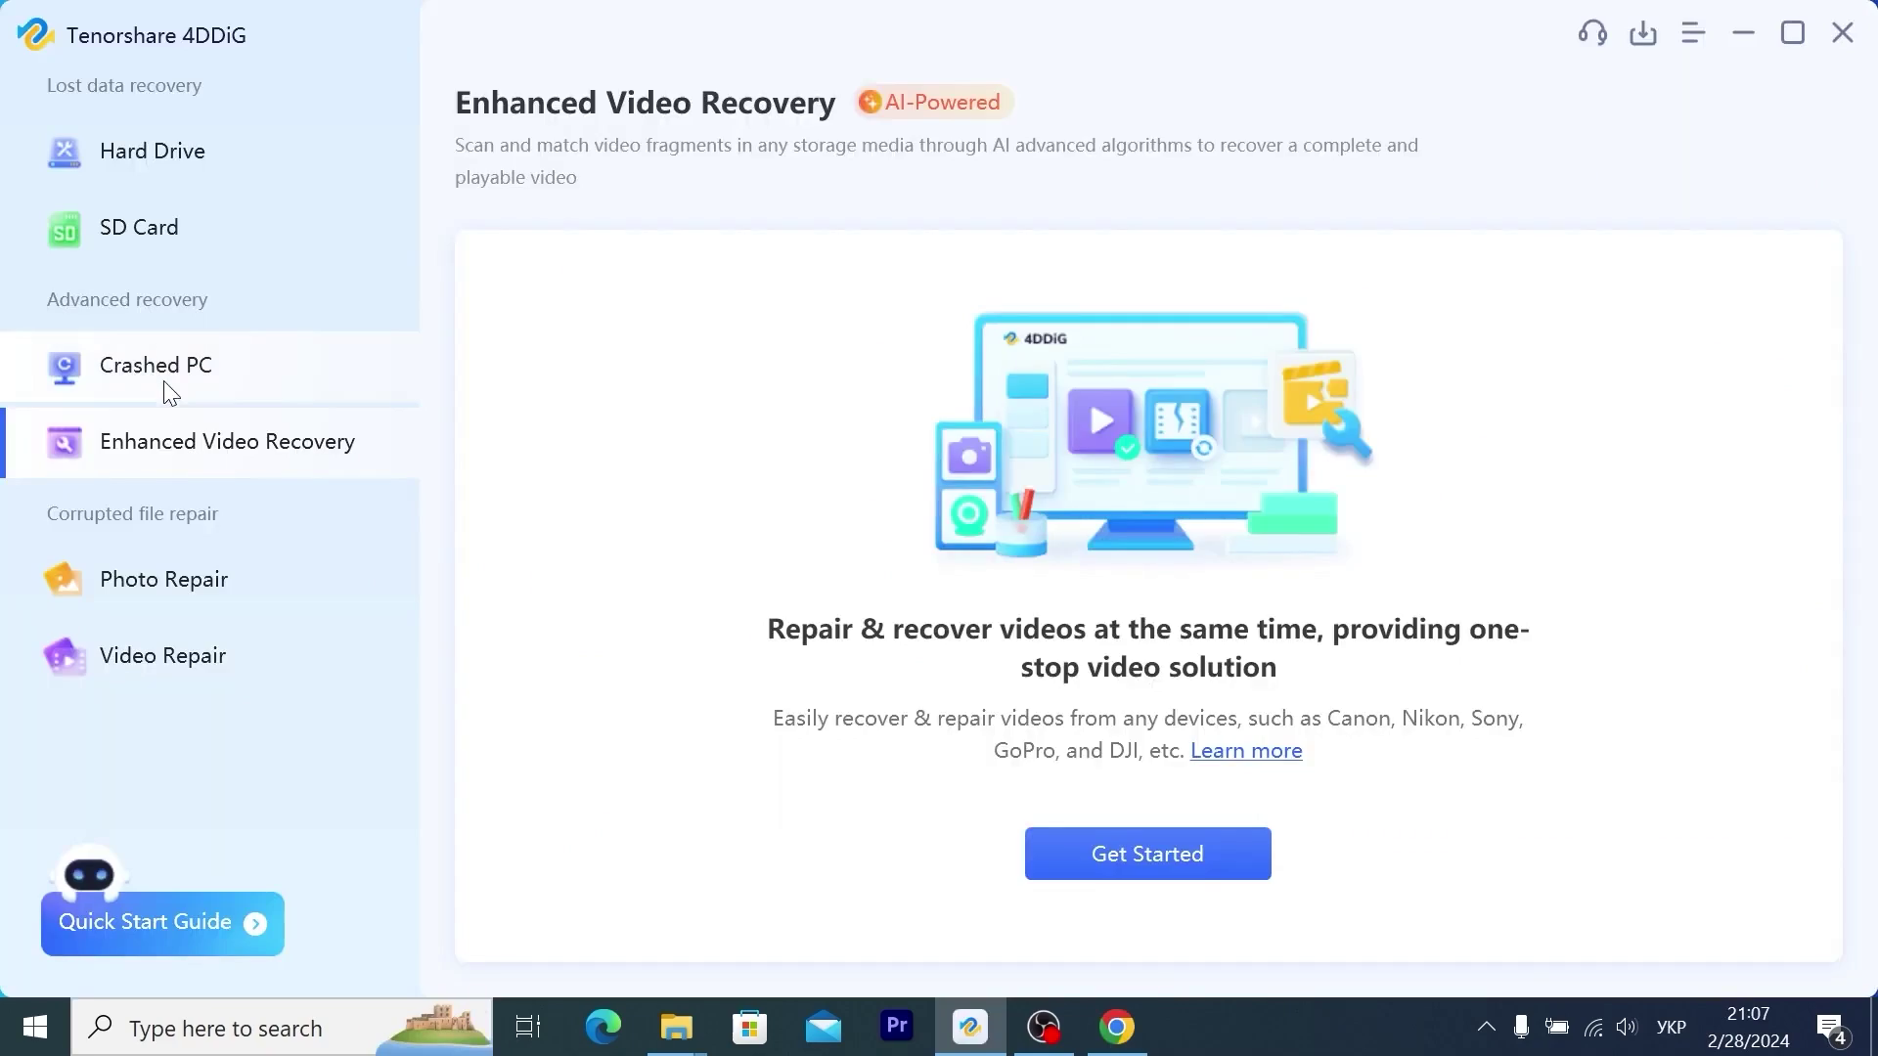
Step: Run an Enhanced Video Recovery scan of Local Disk (C:) with wmv added to the formats
left_click(184, 161)
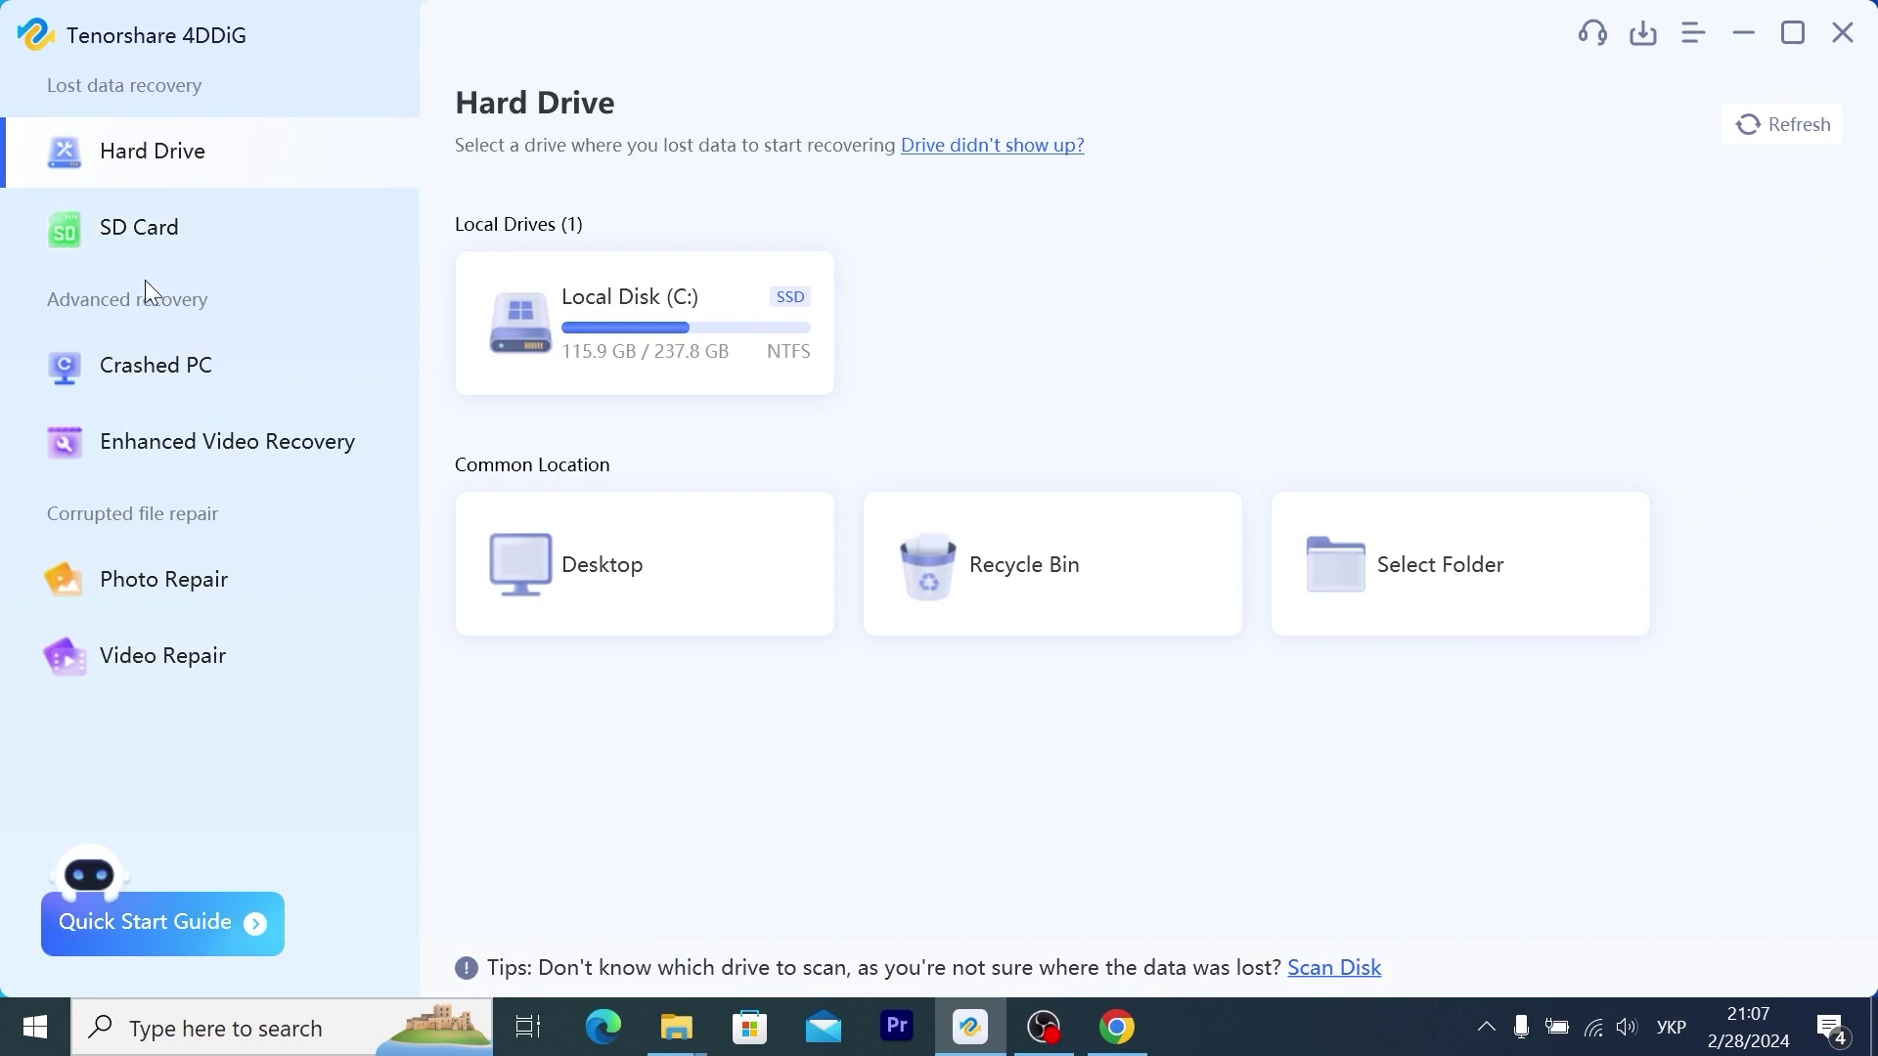
left_click(246, 446)
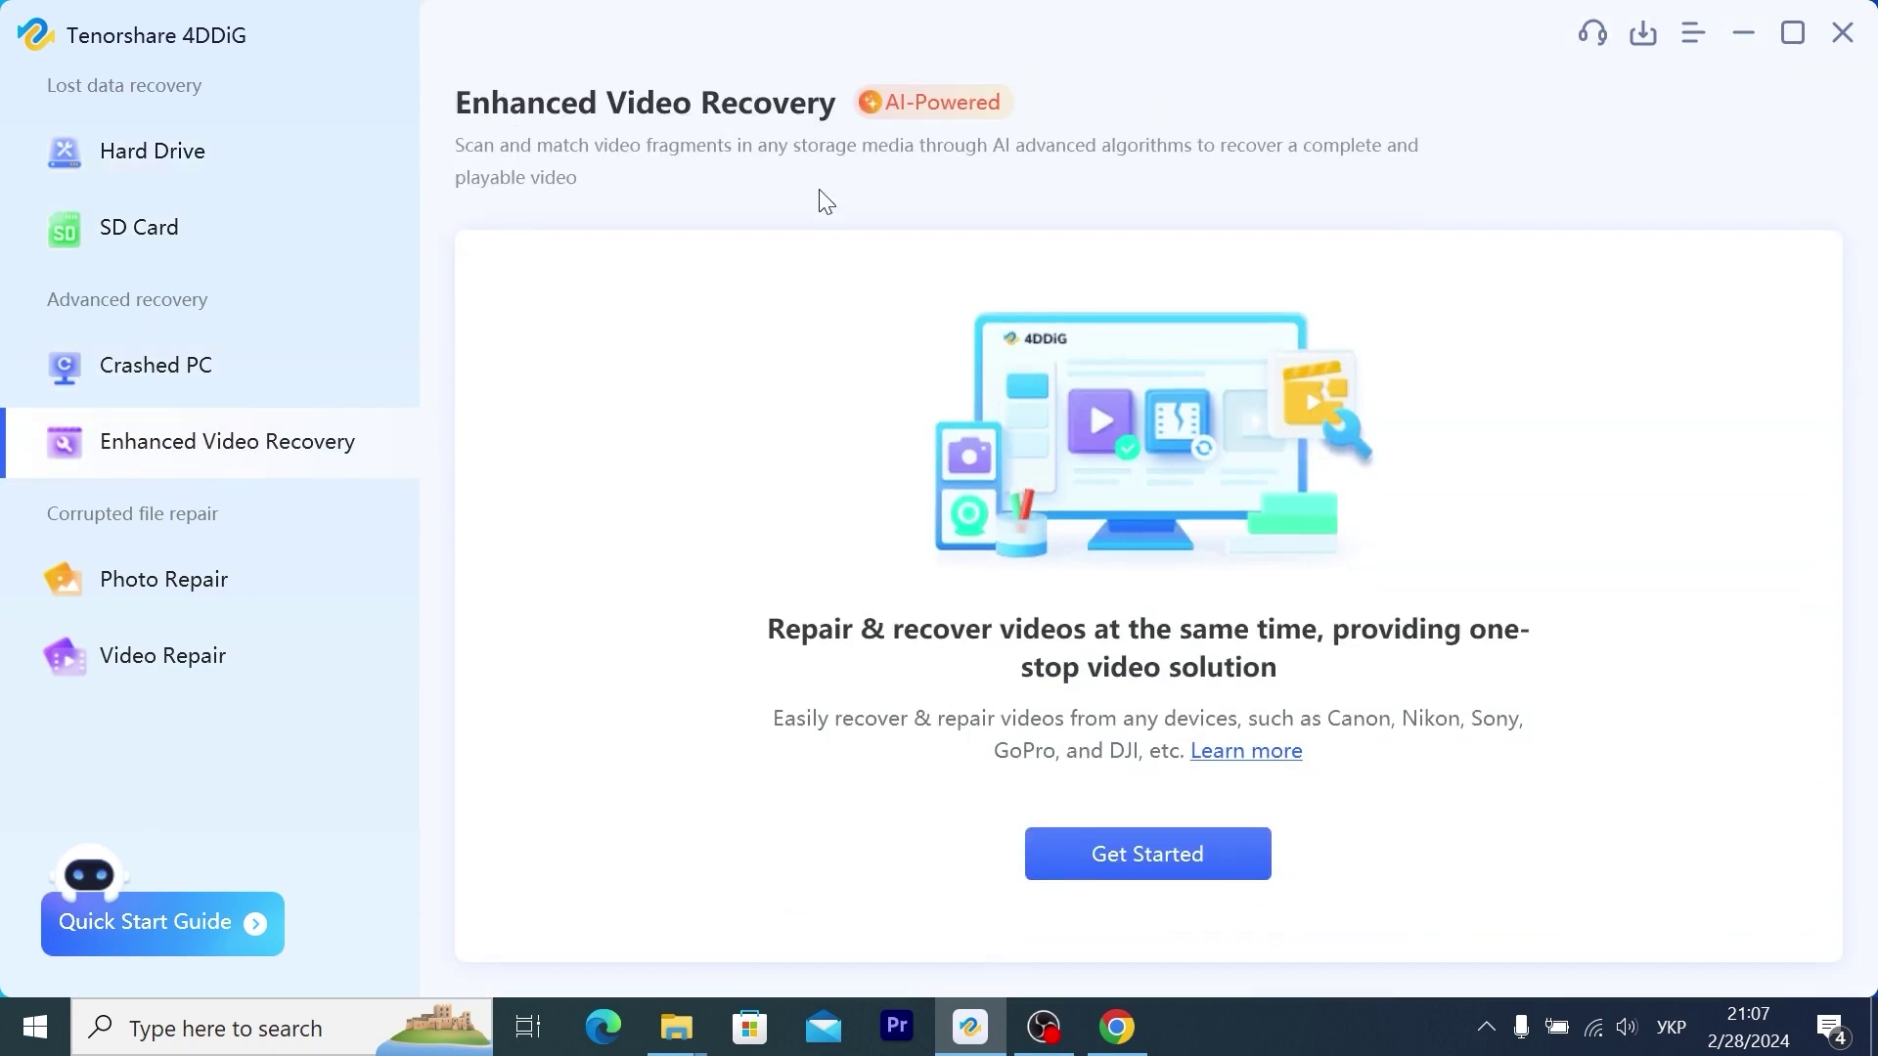
left_click(1123, 857)
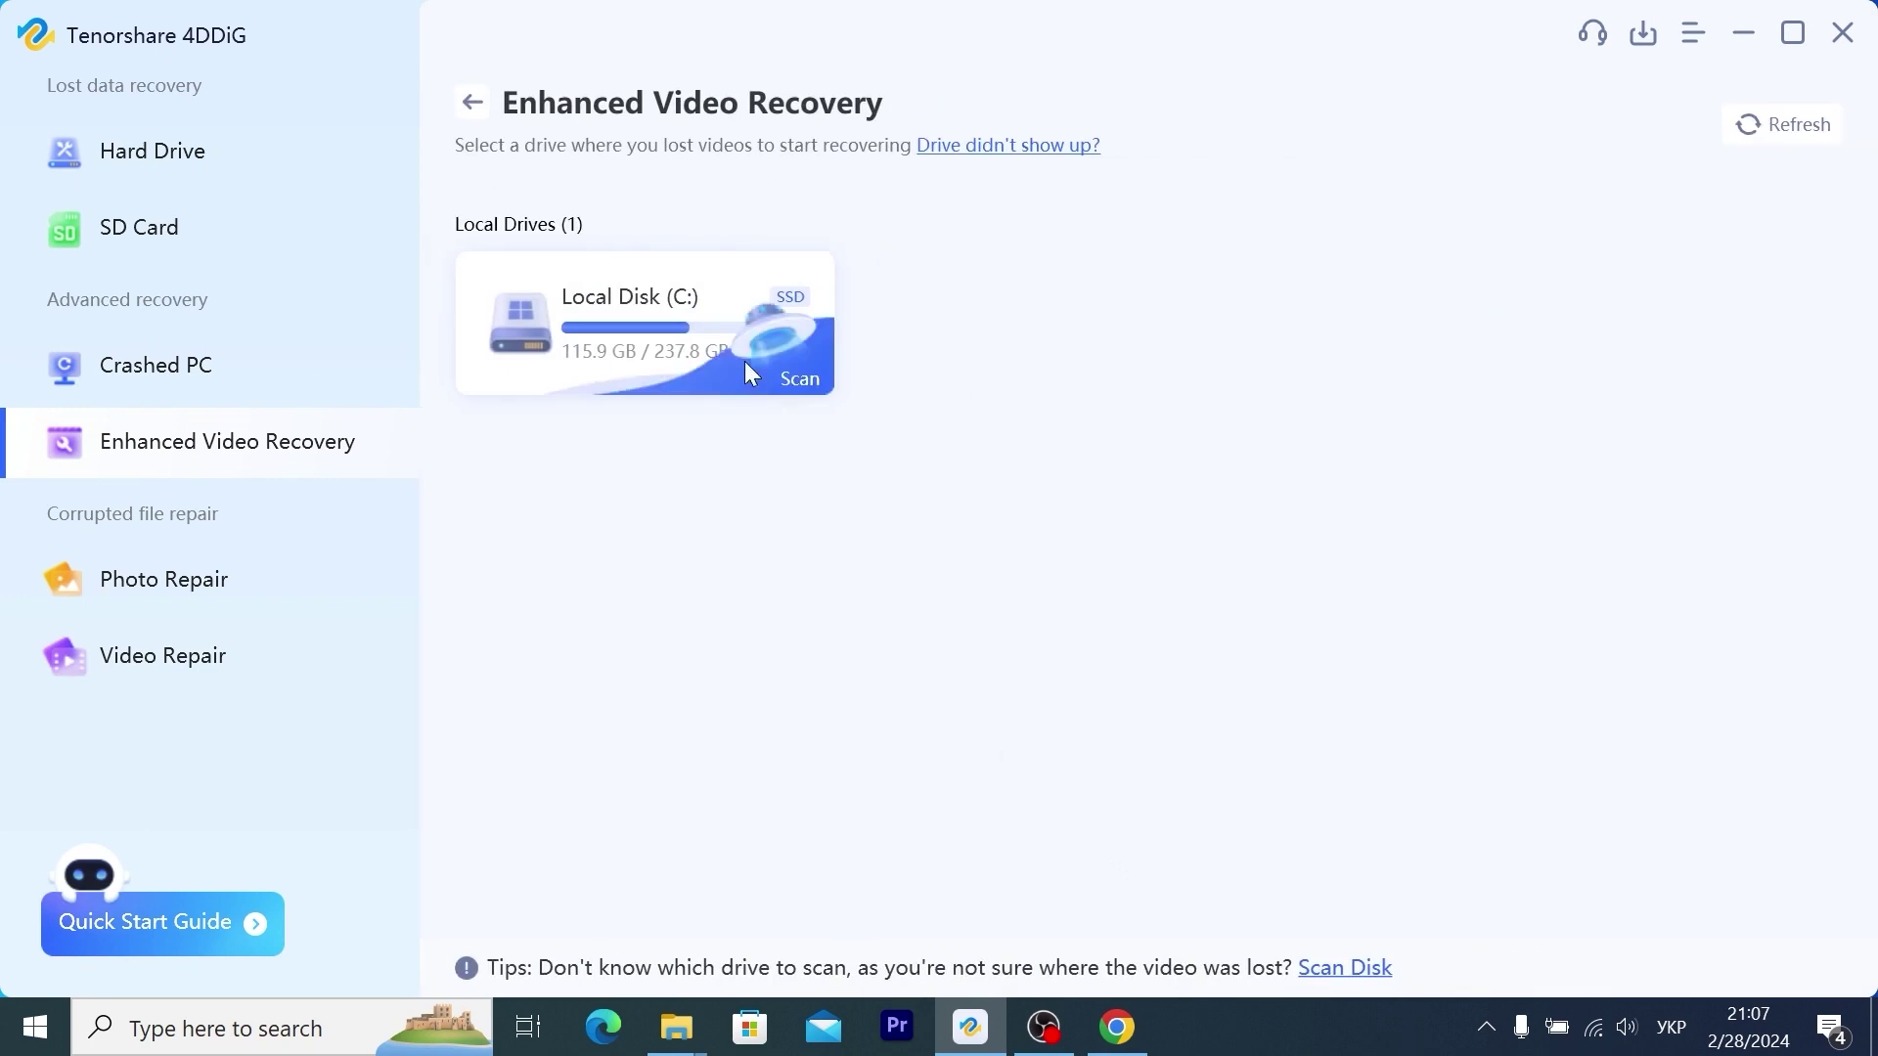
left_click(724, 330)
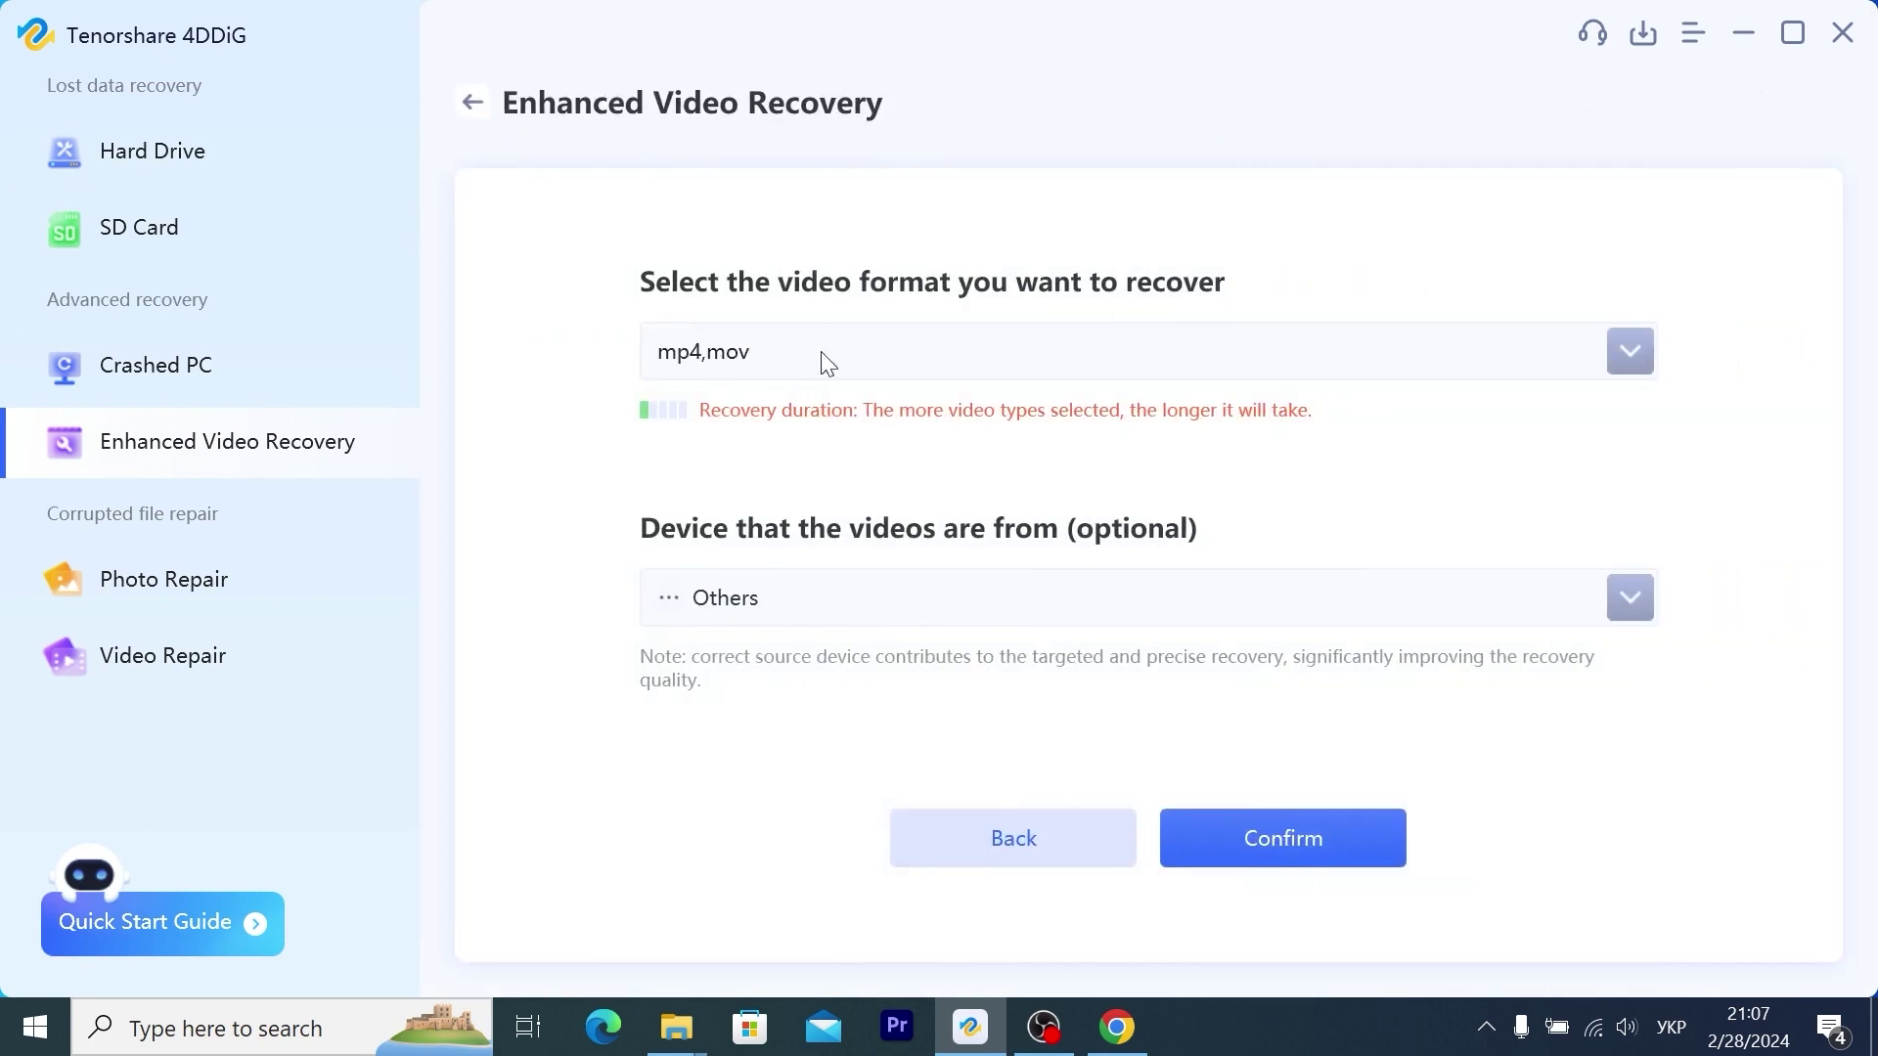
left_click(1638, 361)
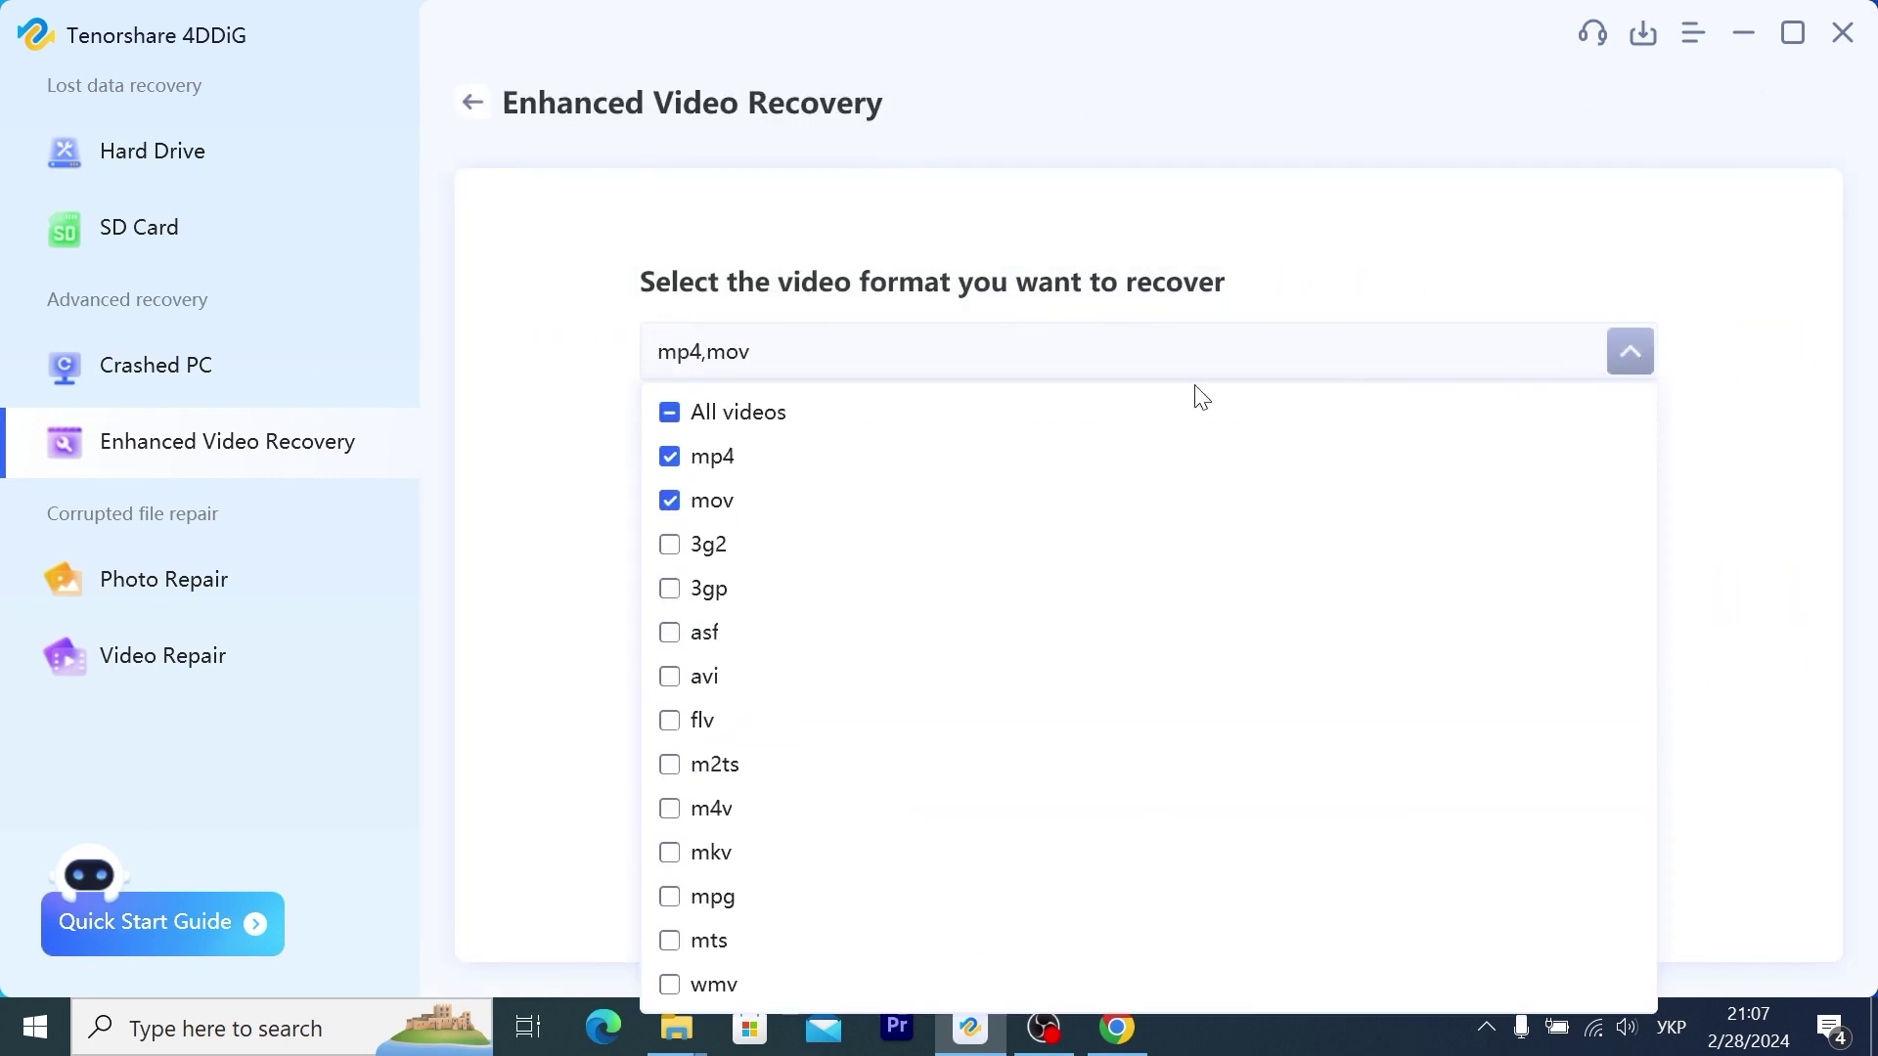
left_click(701, 985)
left_click(1804, 474)
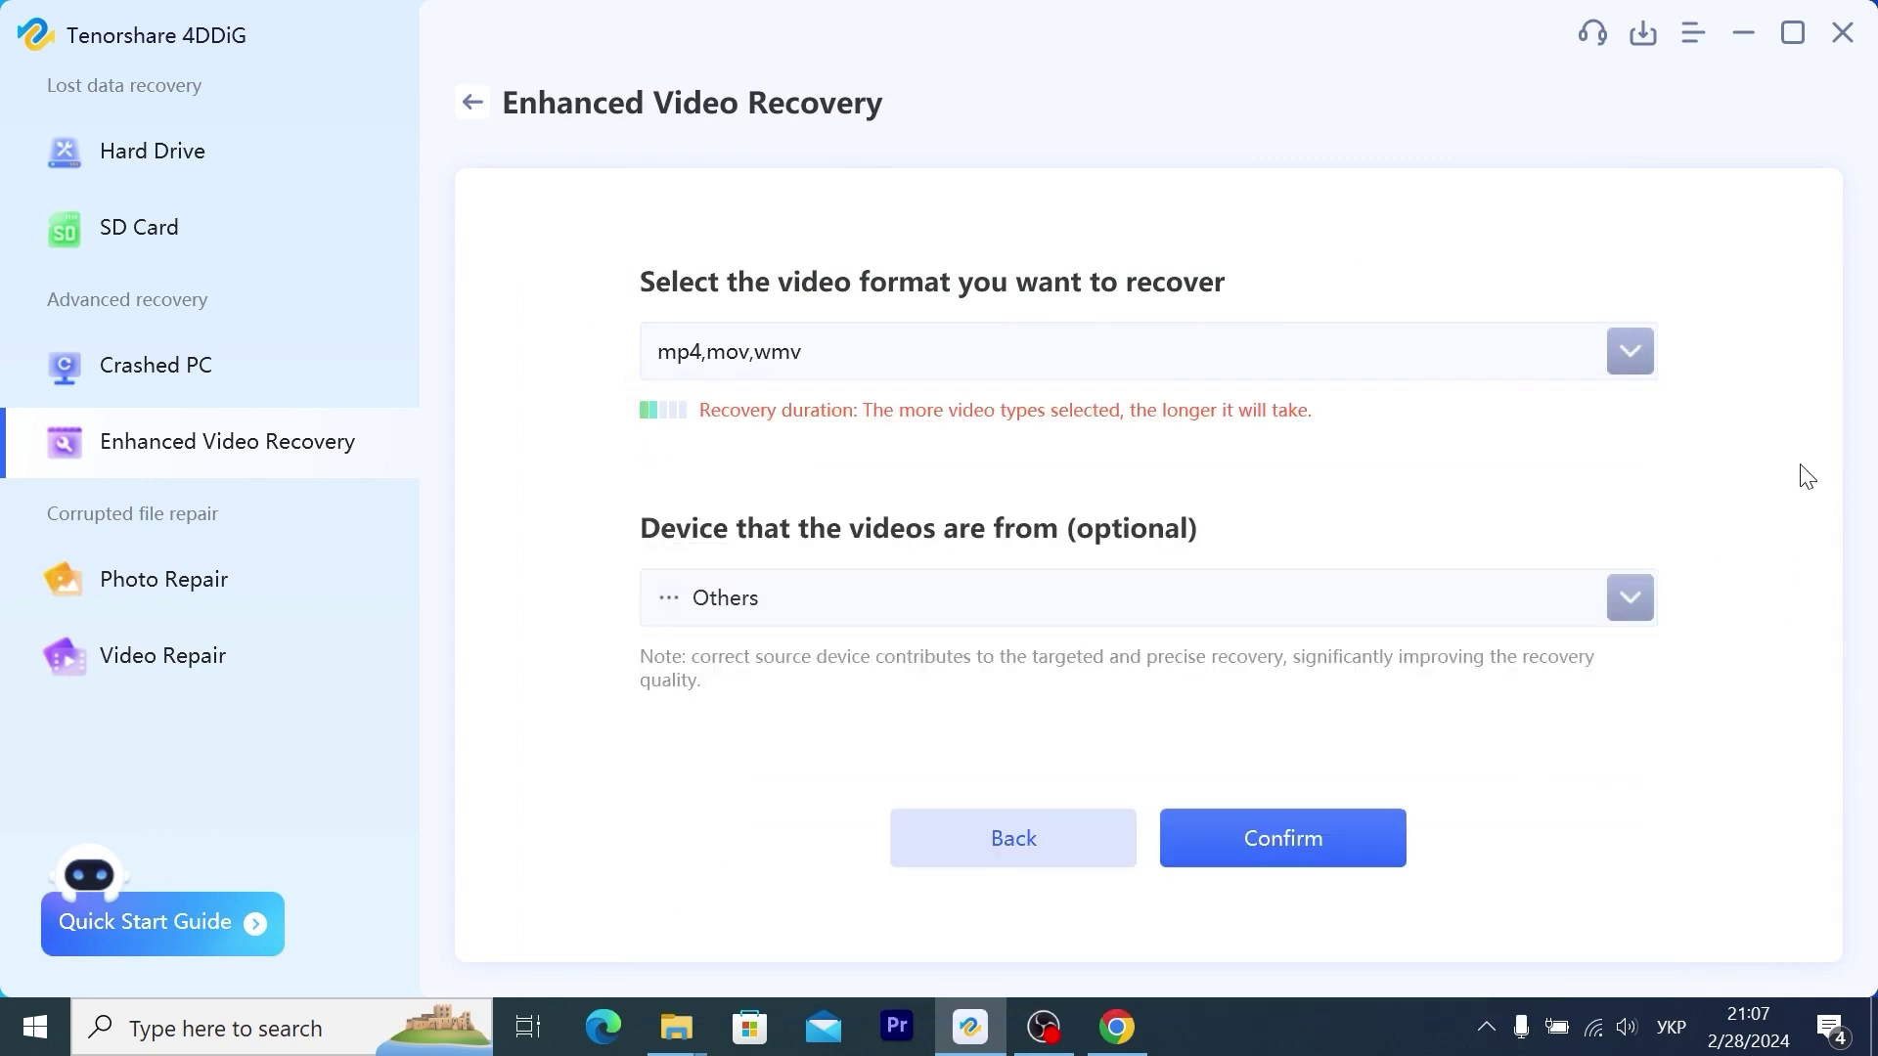
left_click(1336, 840)
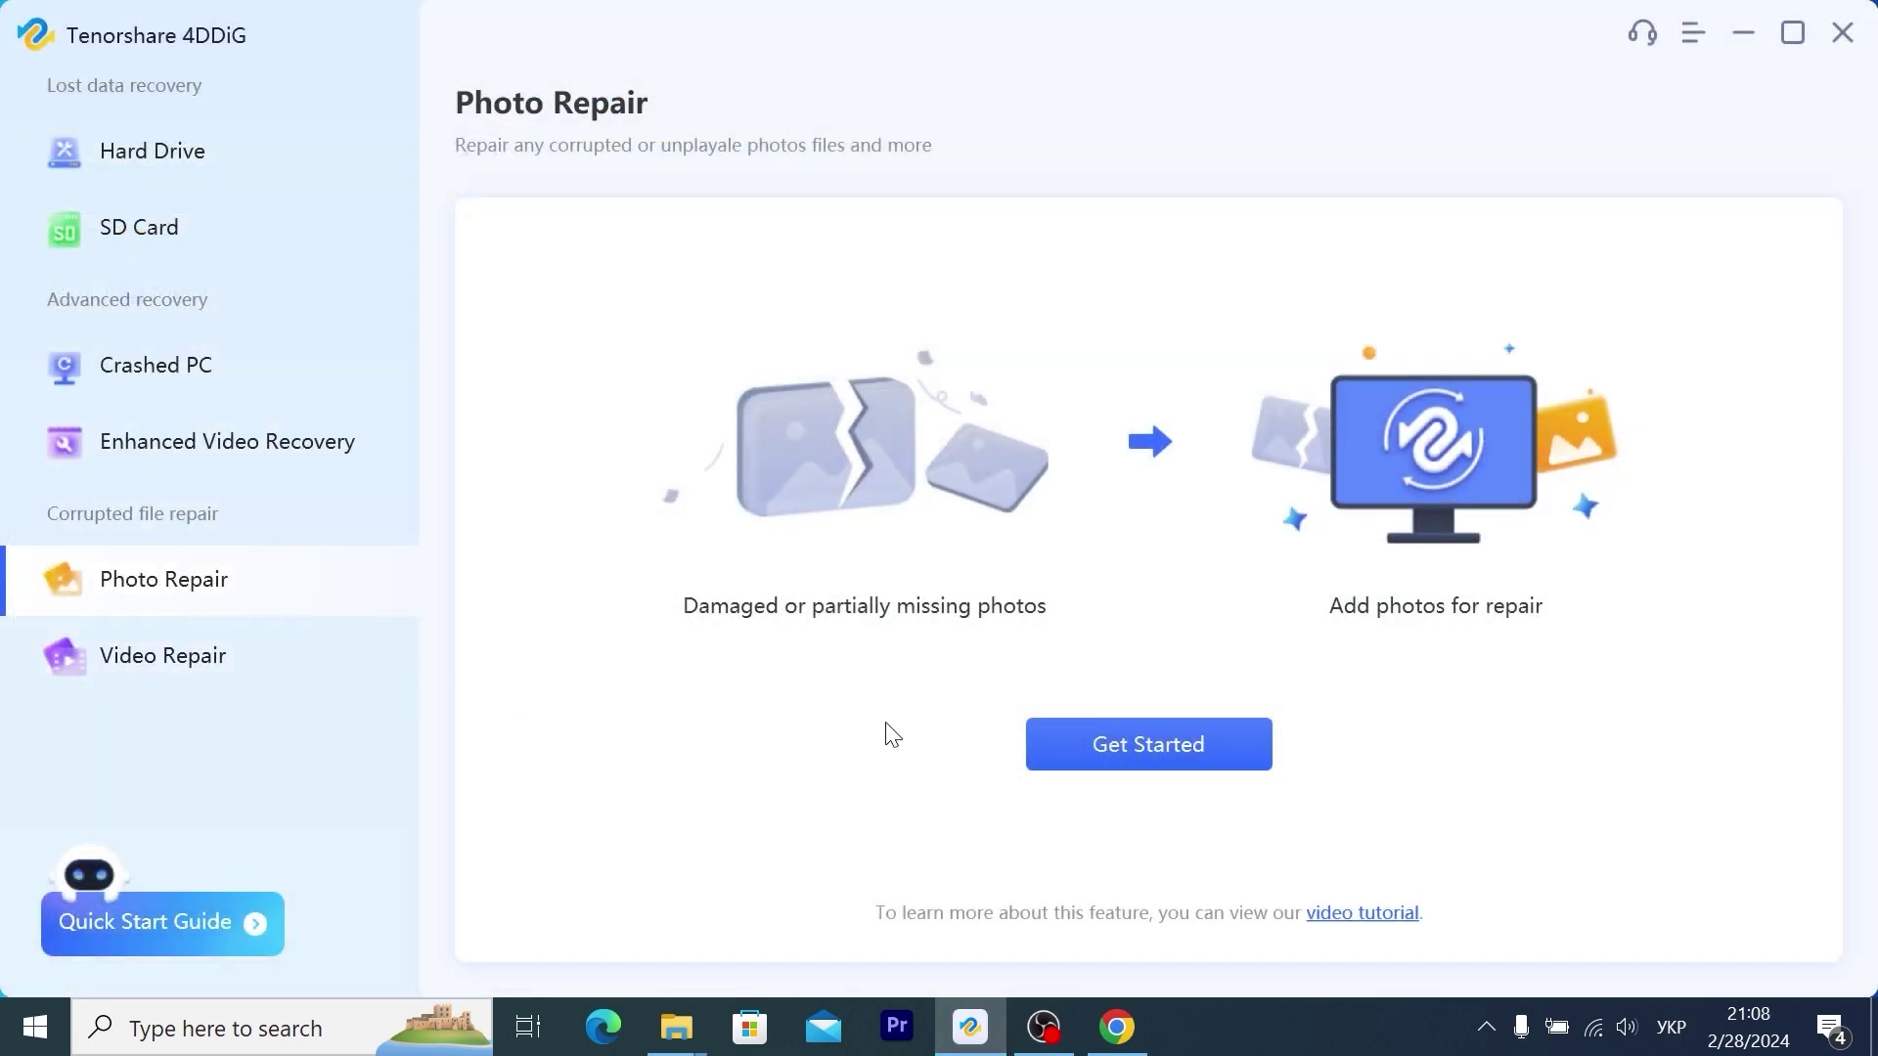
Step: Start a Video Repair job and begin adding videos to repair
left_click(189, 665)
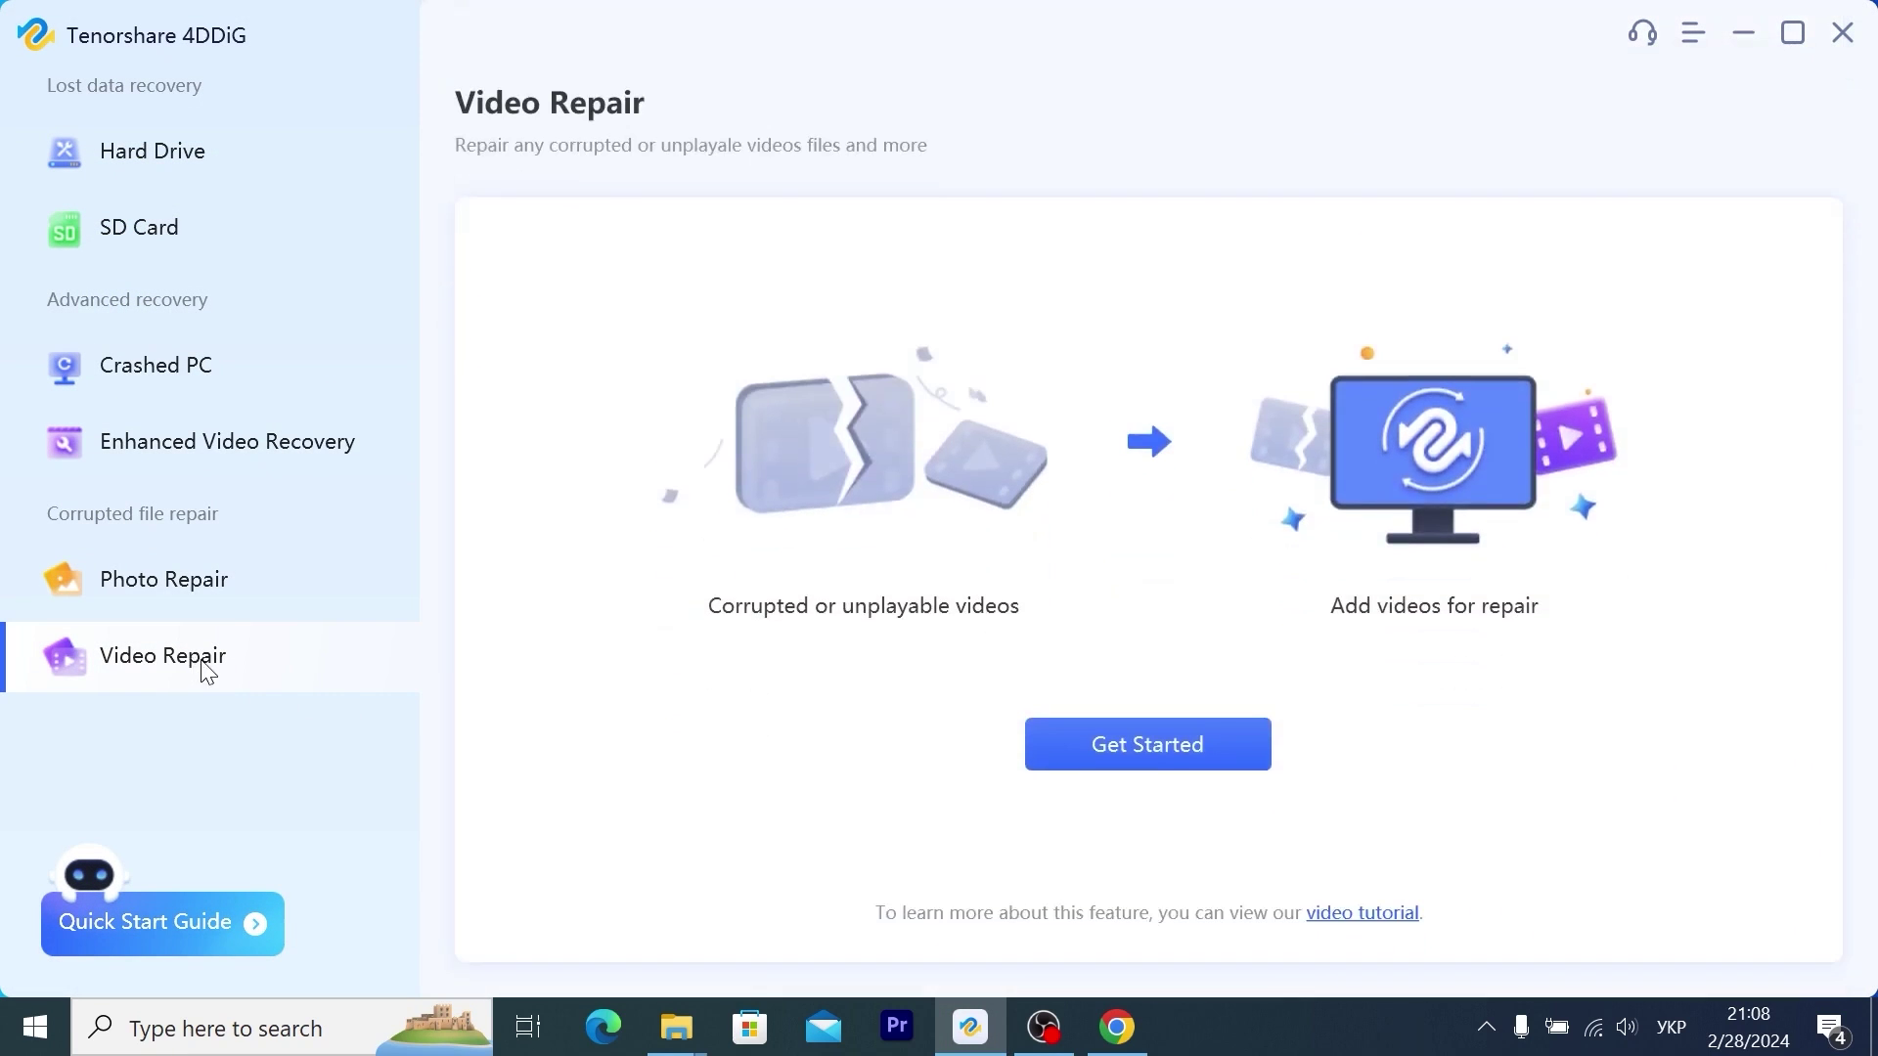
left_click(110, 585)
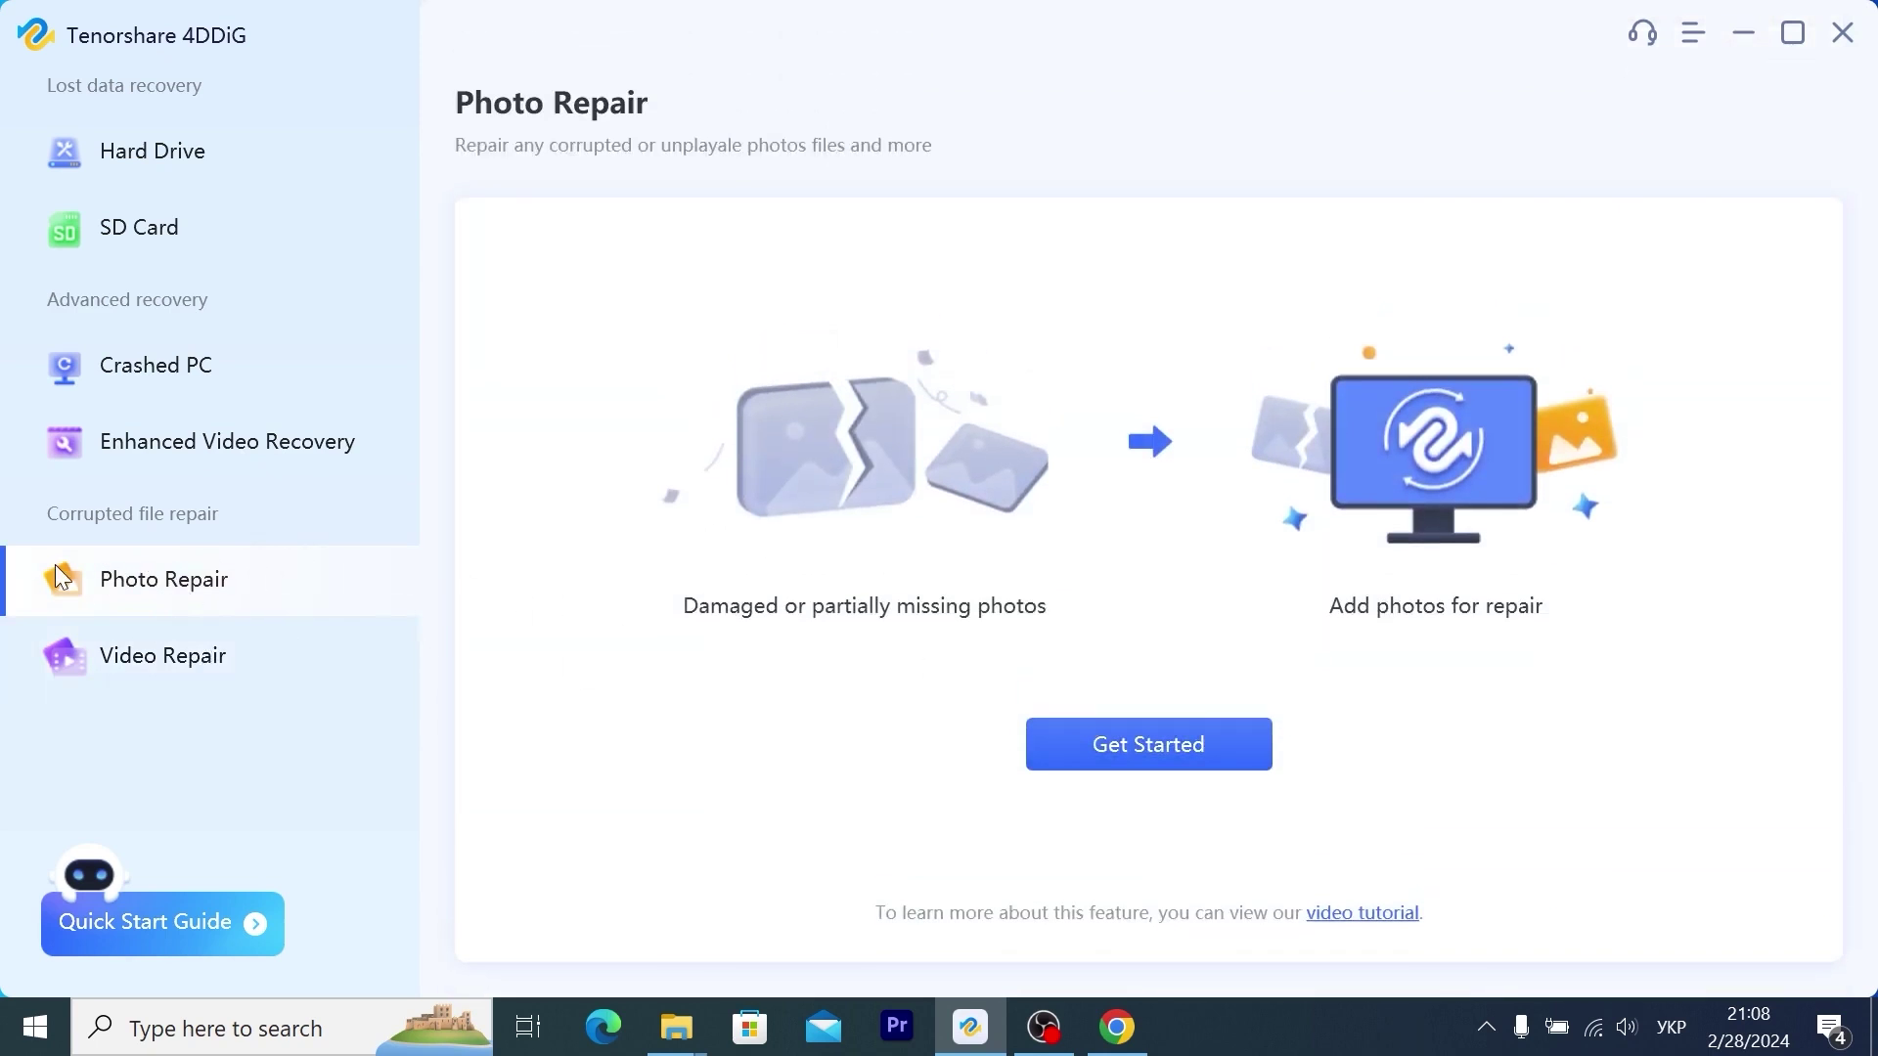
left_click(132, 673)
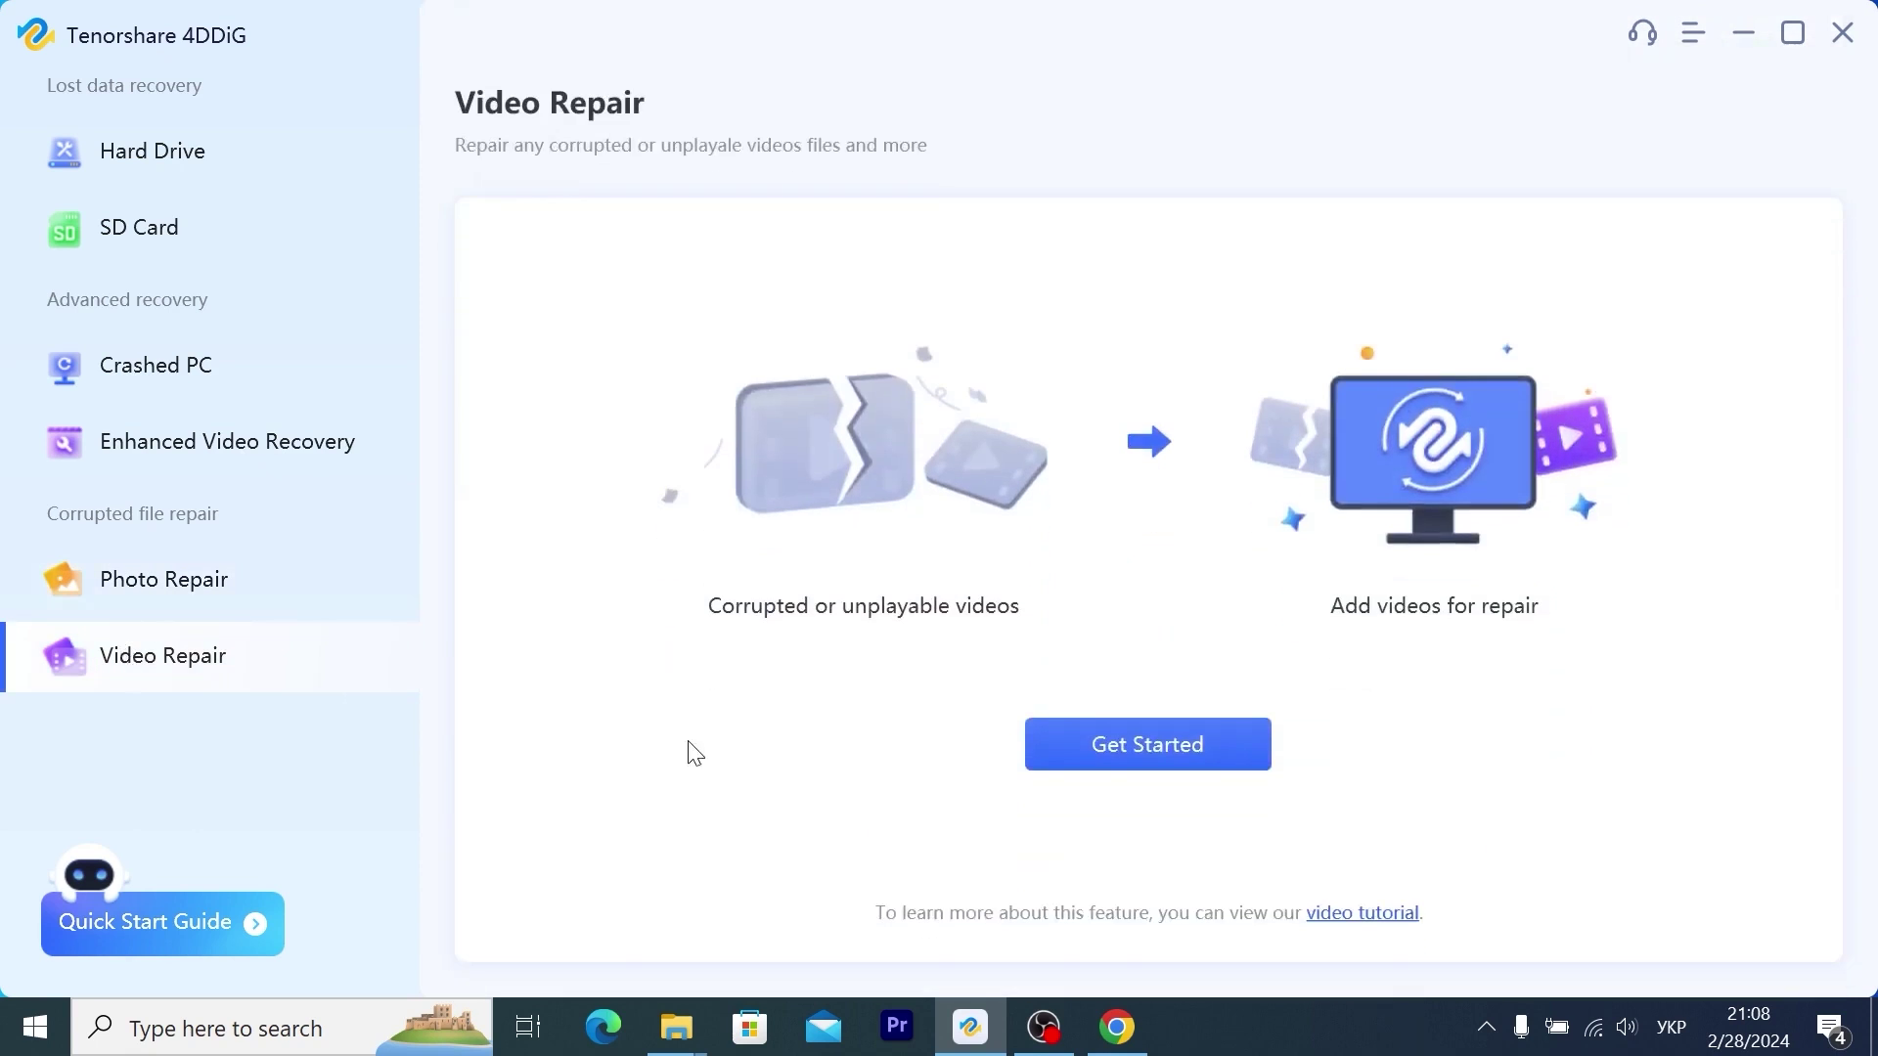
left_click(1138, 770)
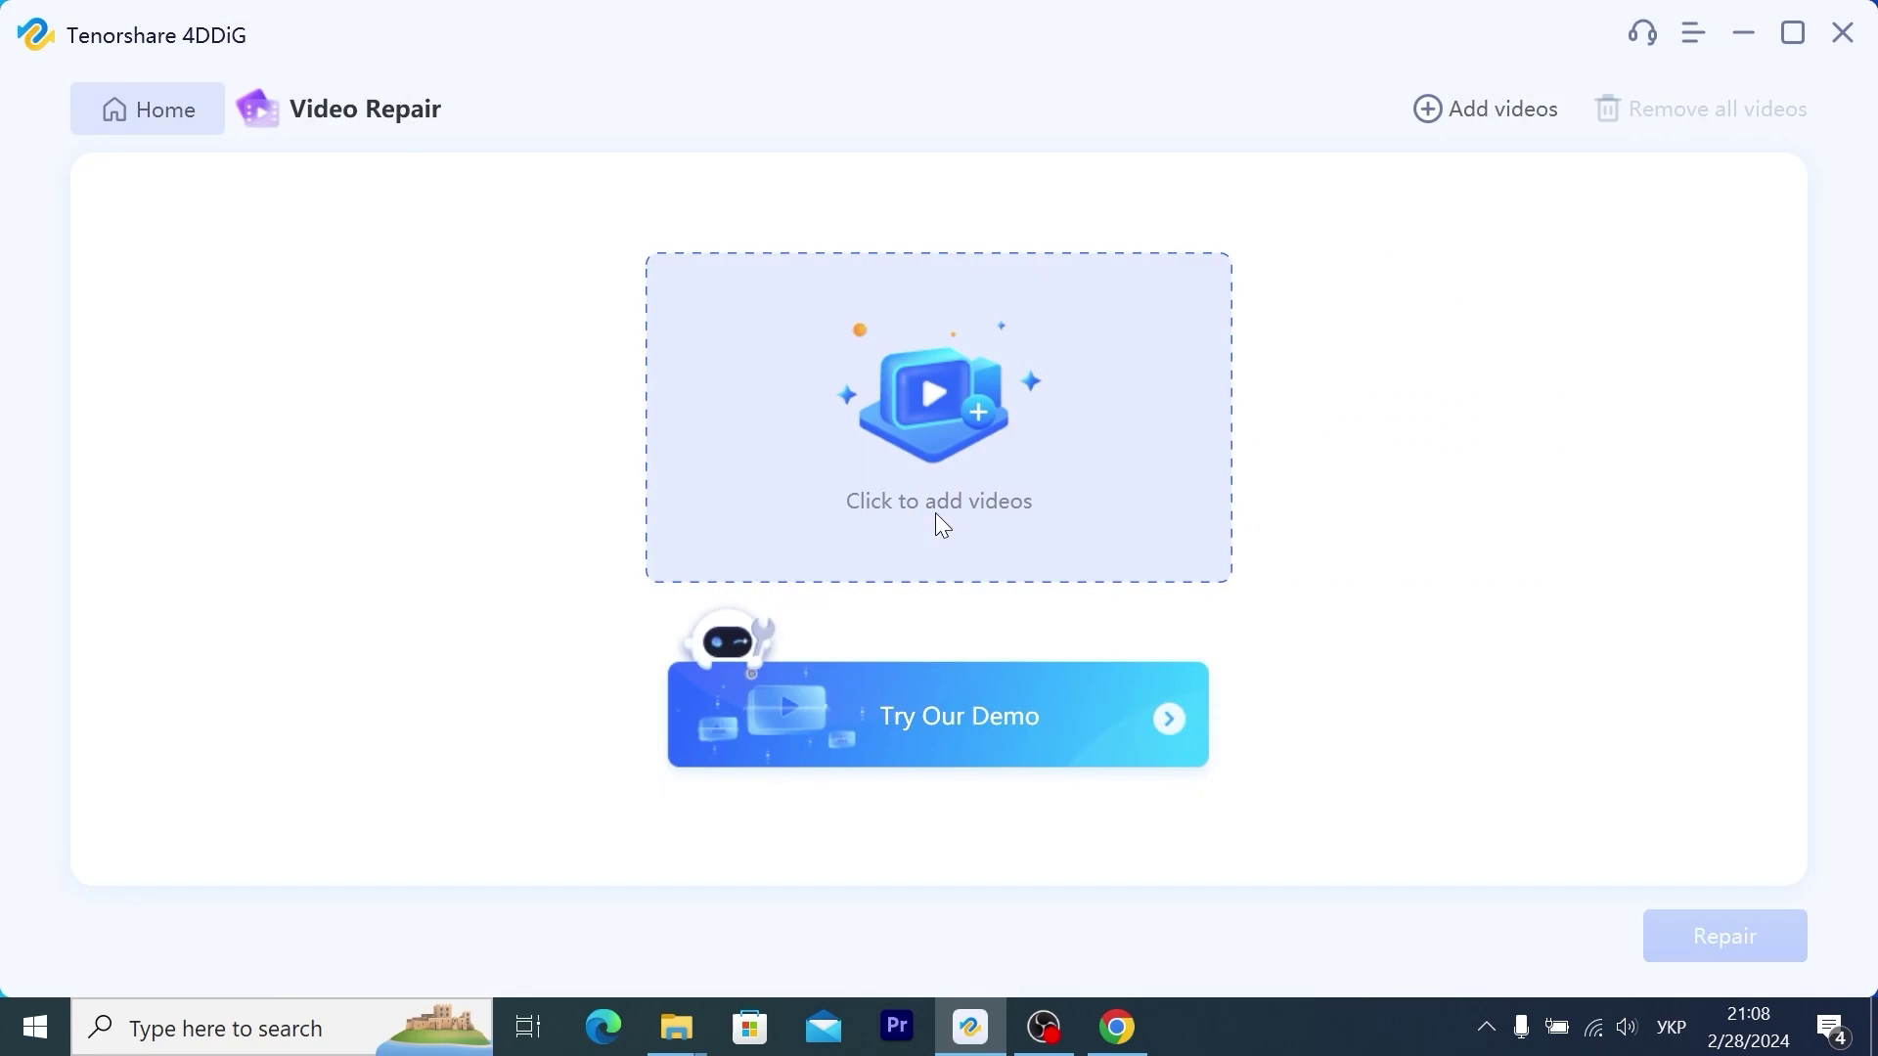
left_click(937, 513)
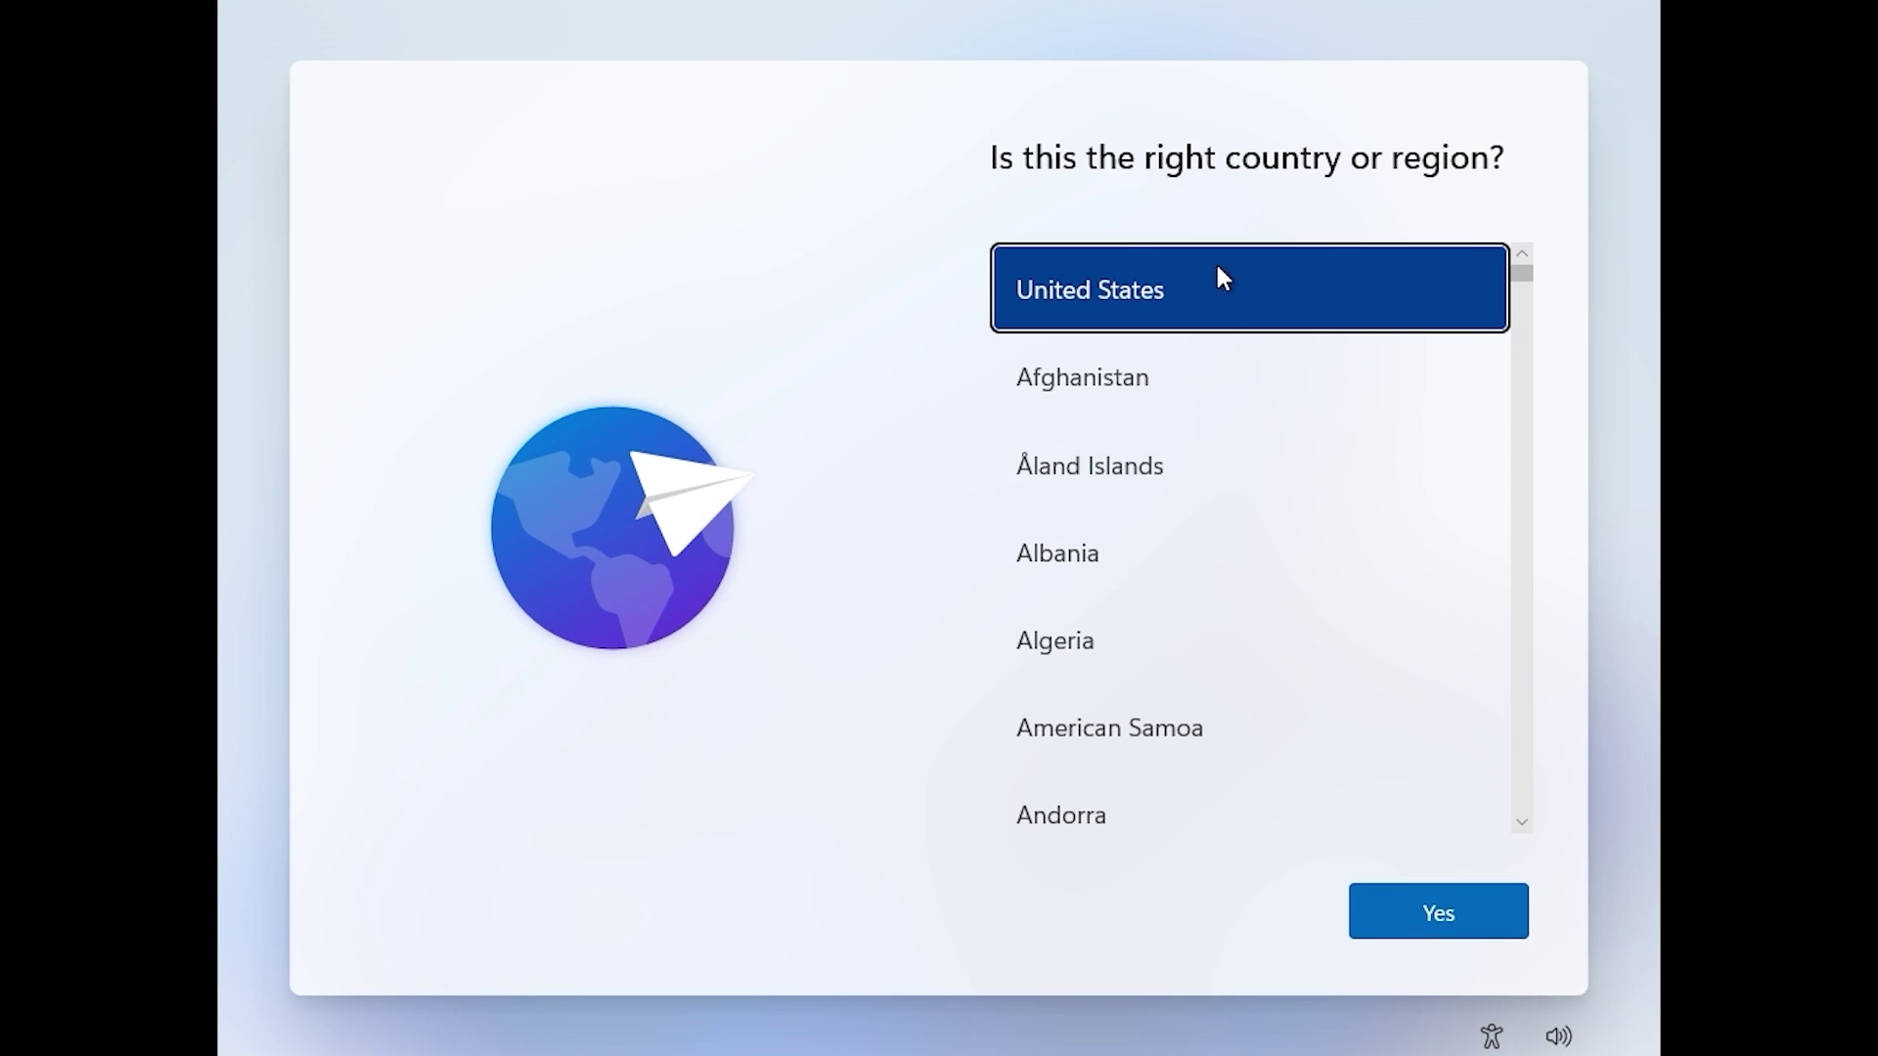
Step: Accept United States as the region and the US keyboard, then choose personal use
left_click(1428, 912)
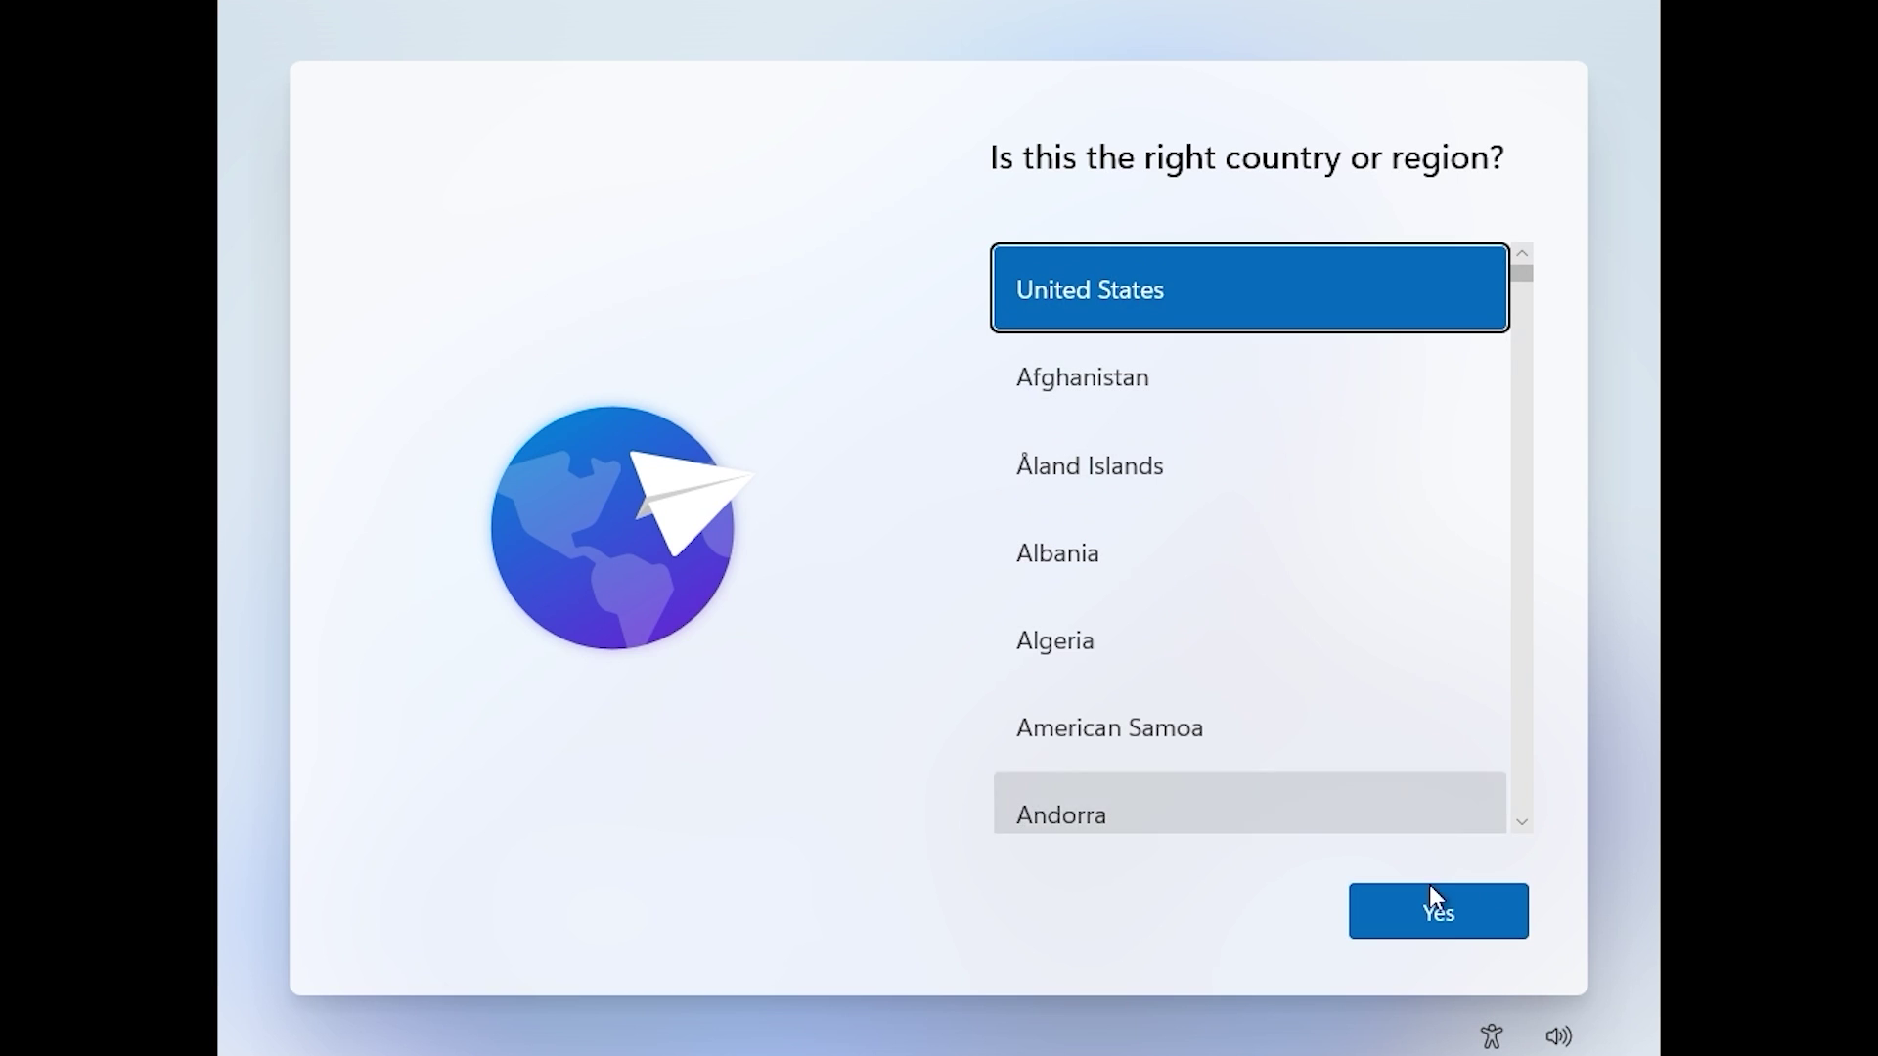
left_click(1458, 912)
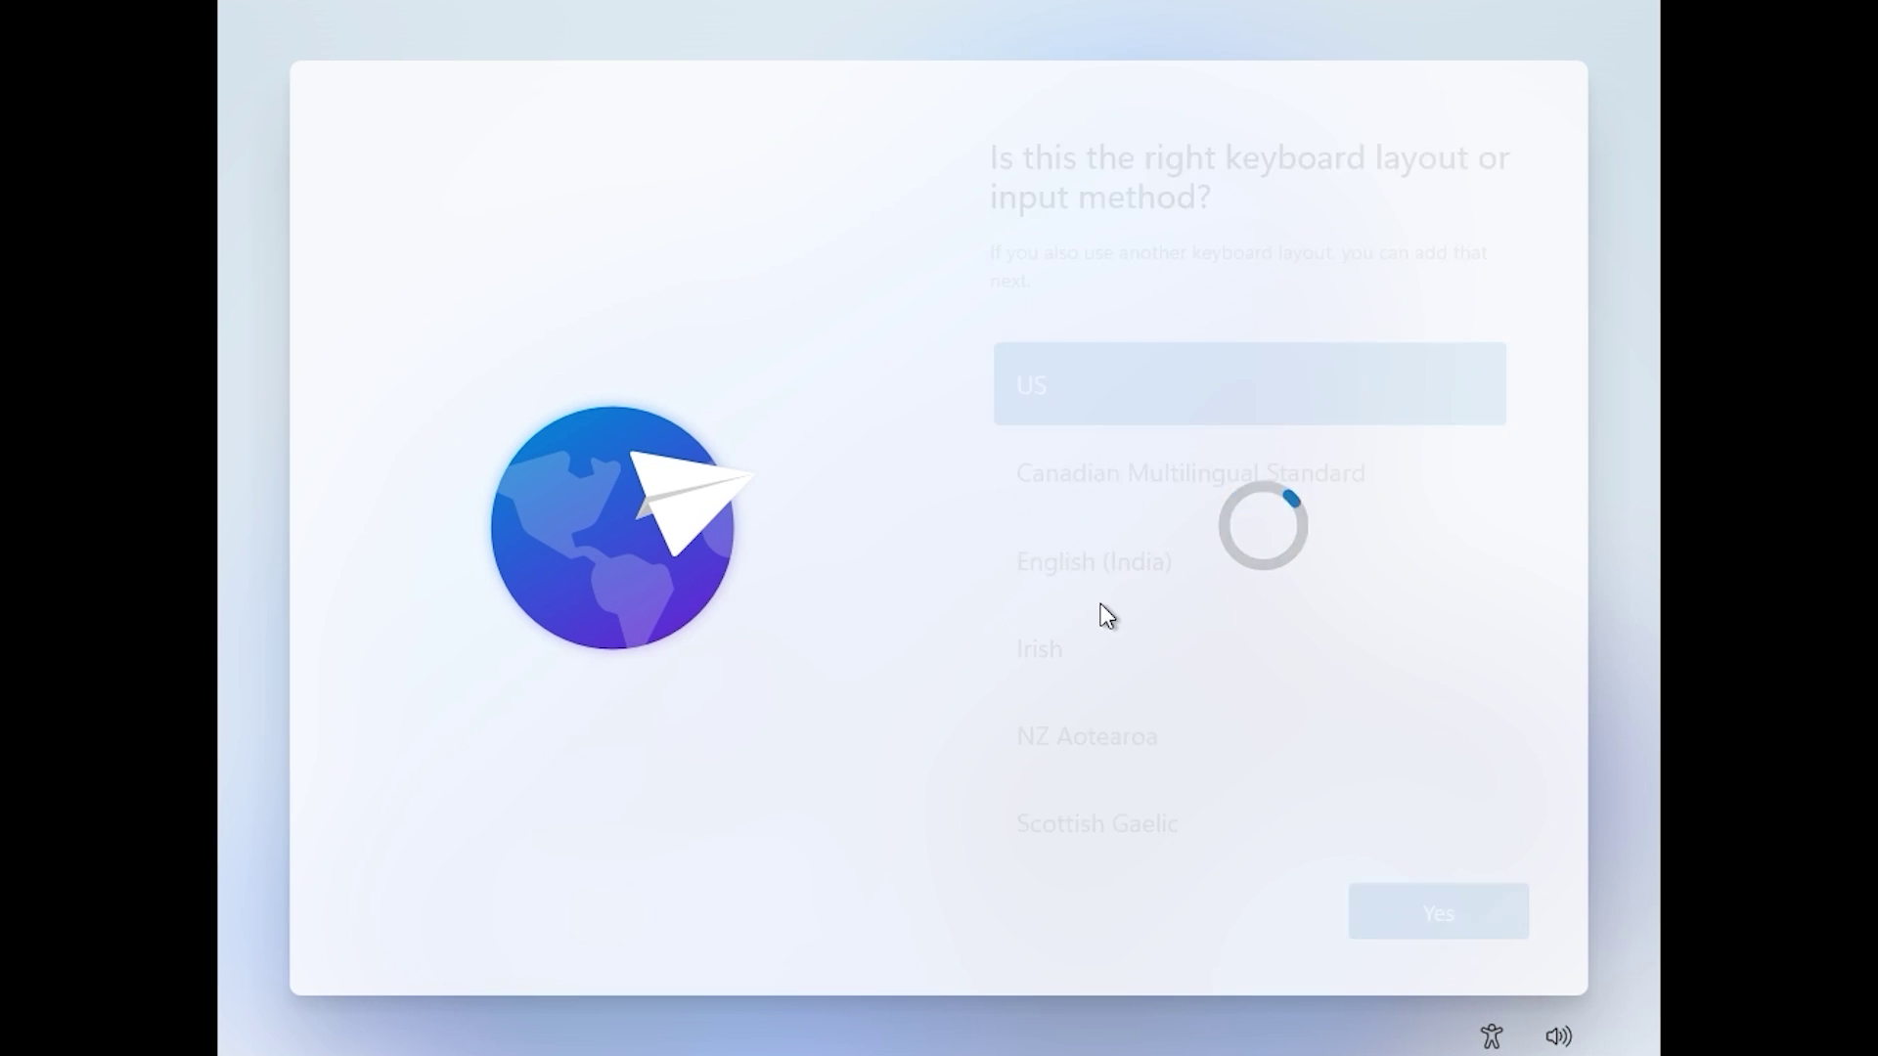
left_click(1409, 910)
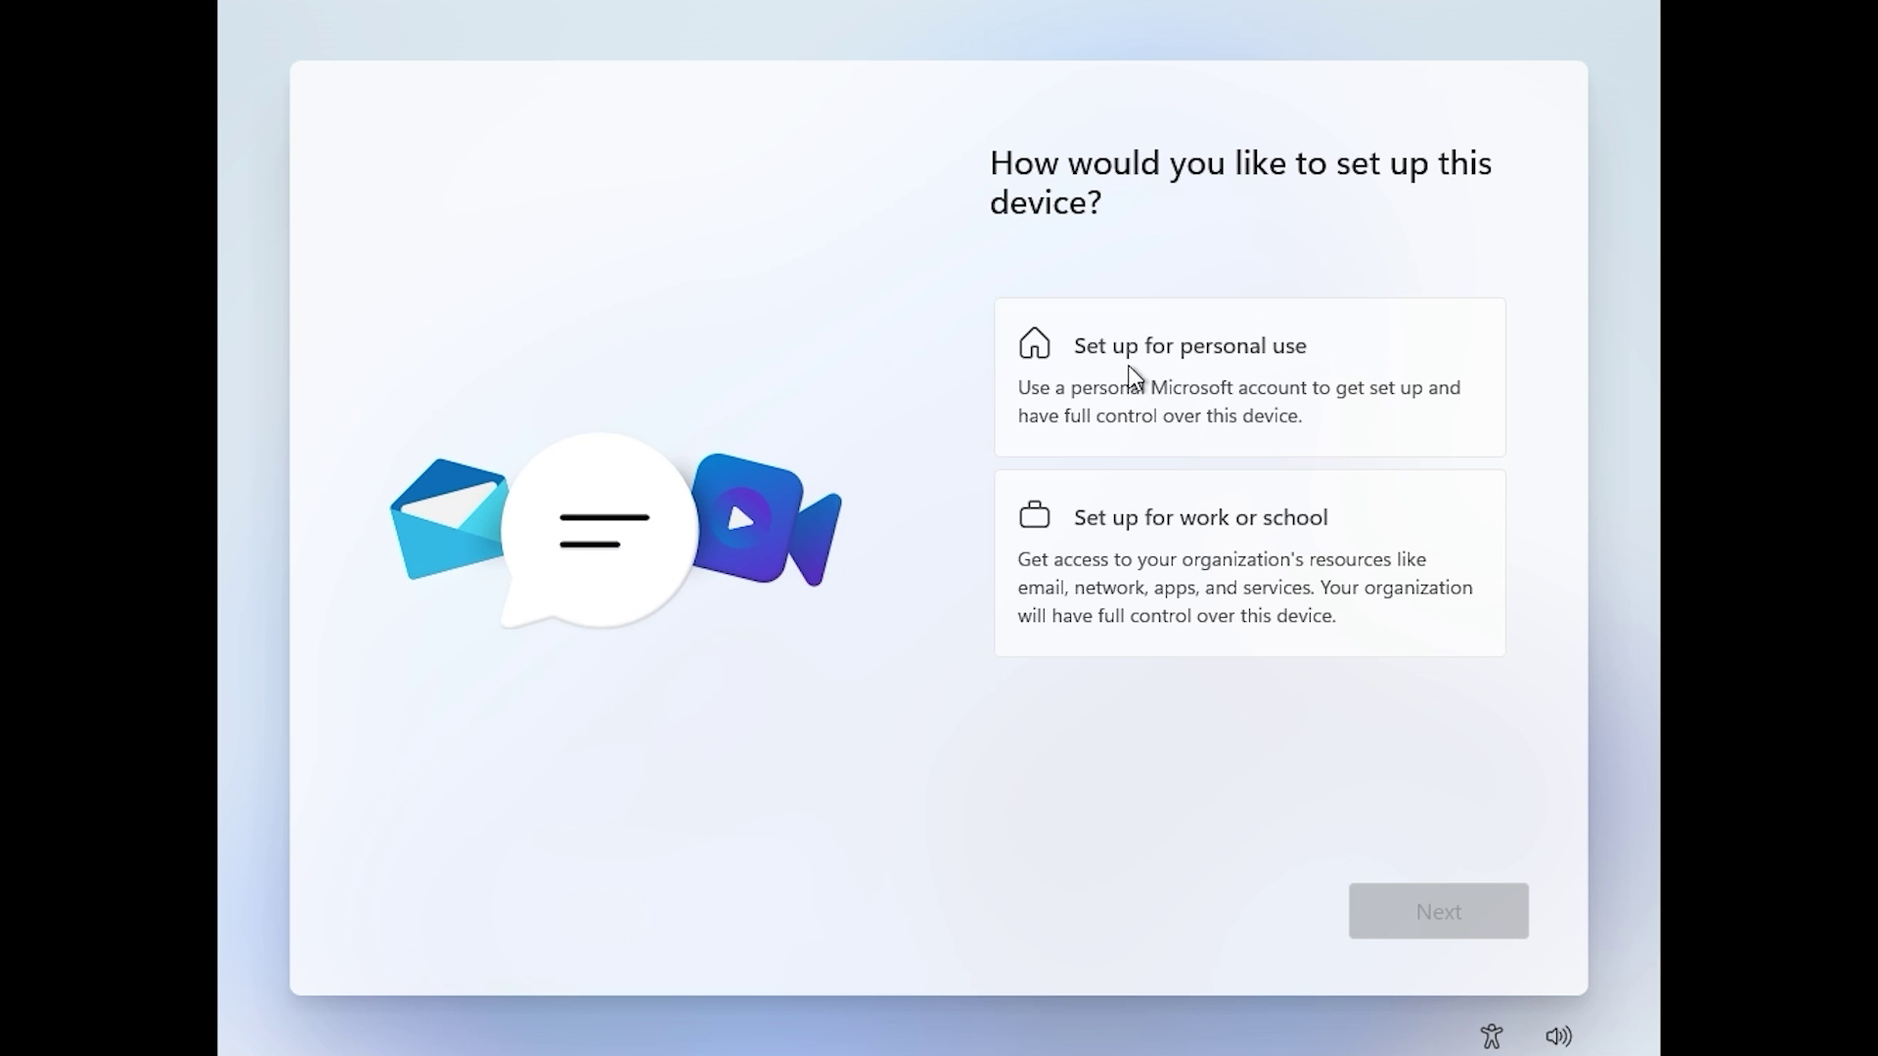
left_click(1164, 371)
left_click(1452, 915)
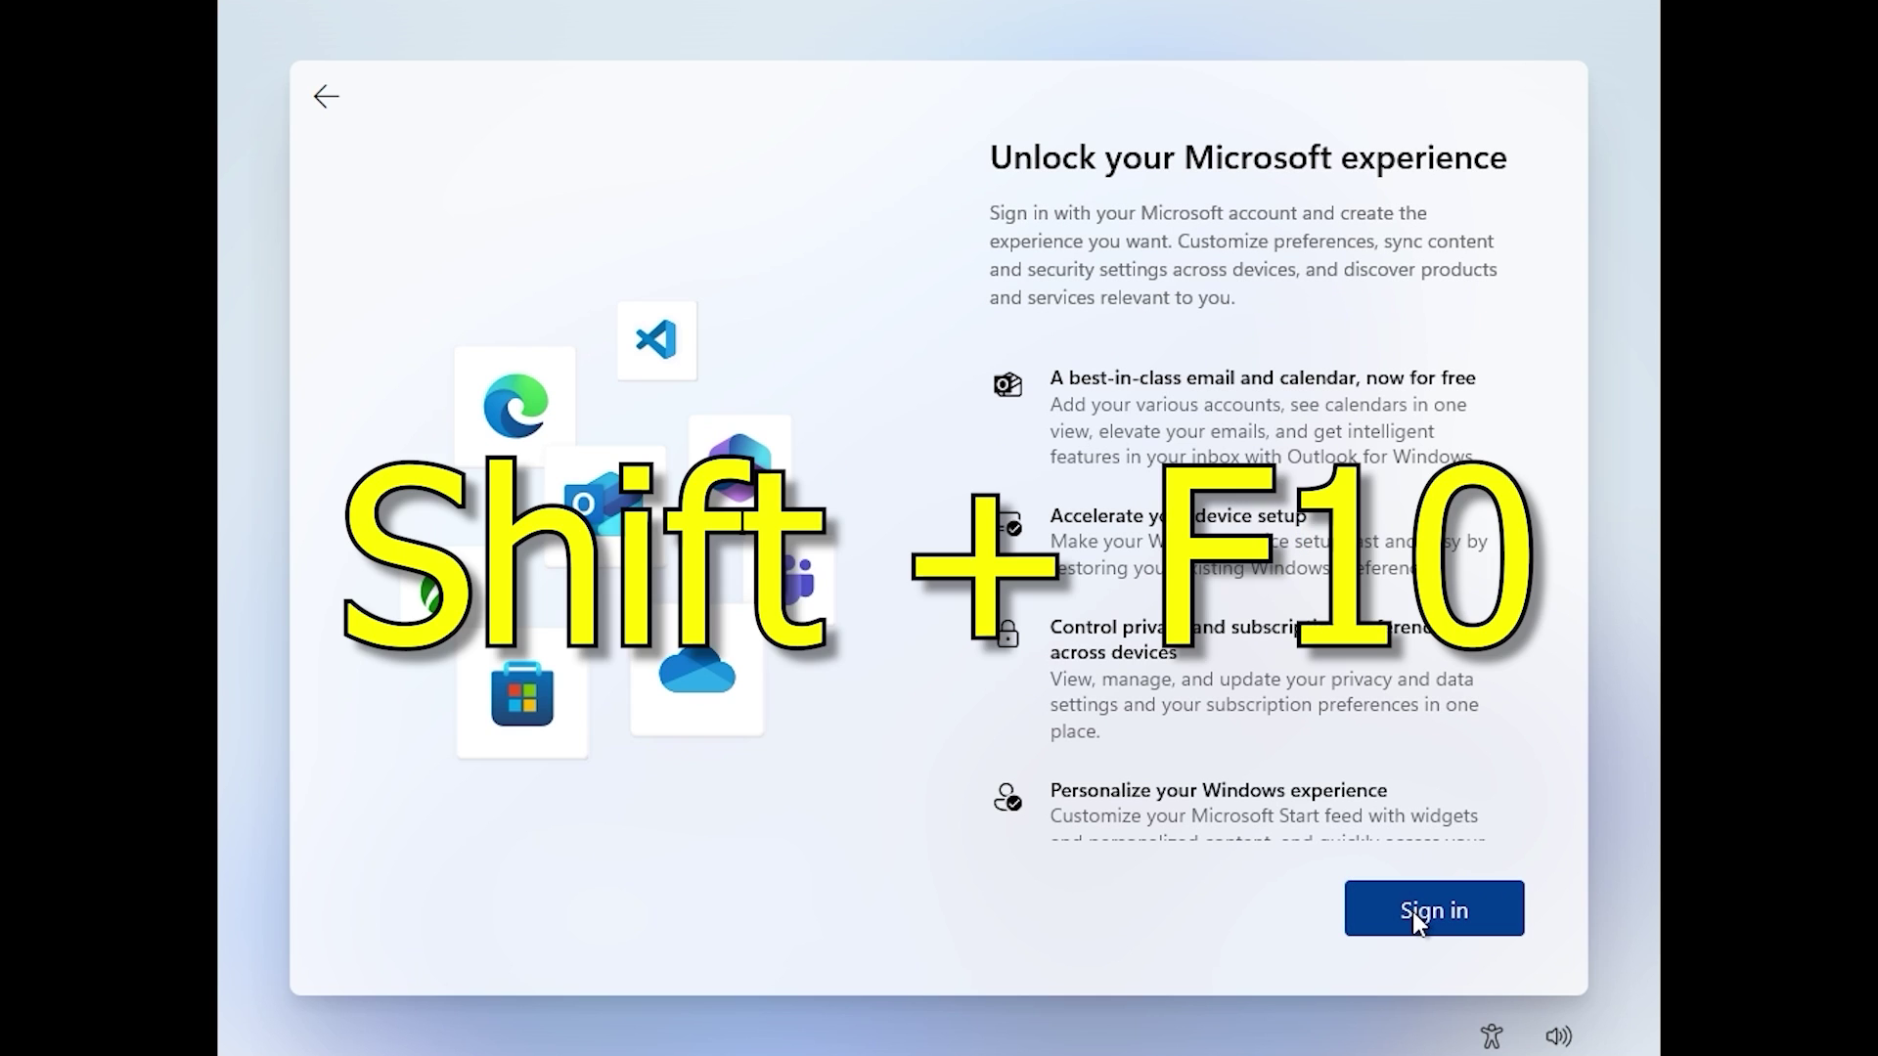
Step: Enter oobe\bypassnro in an administrator Command Prompt opened over setup with Shift+F10
key("shift+F10")
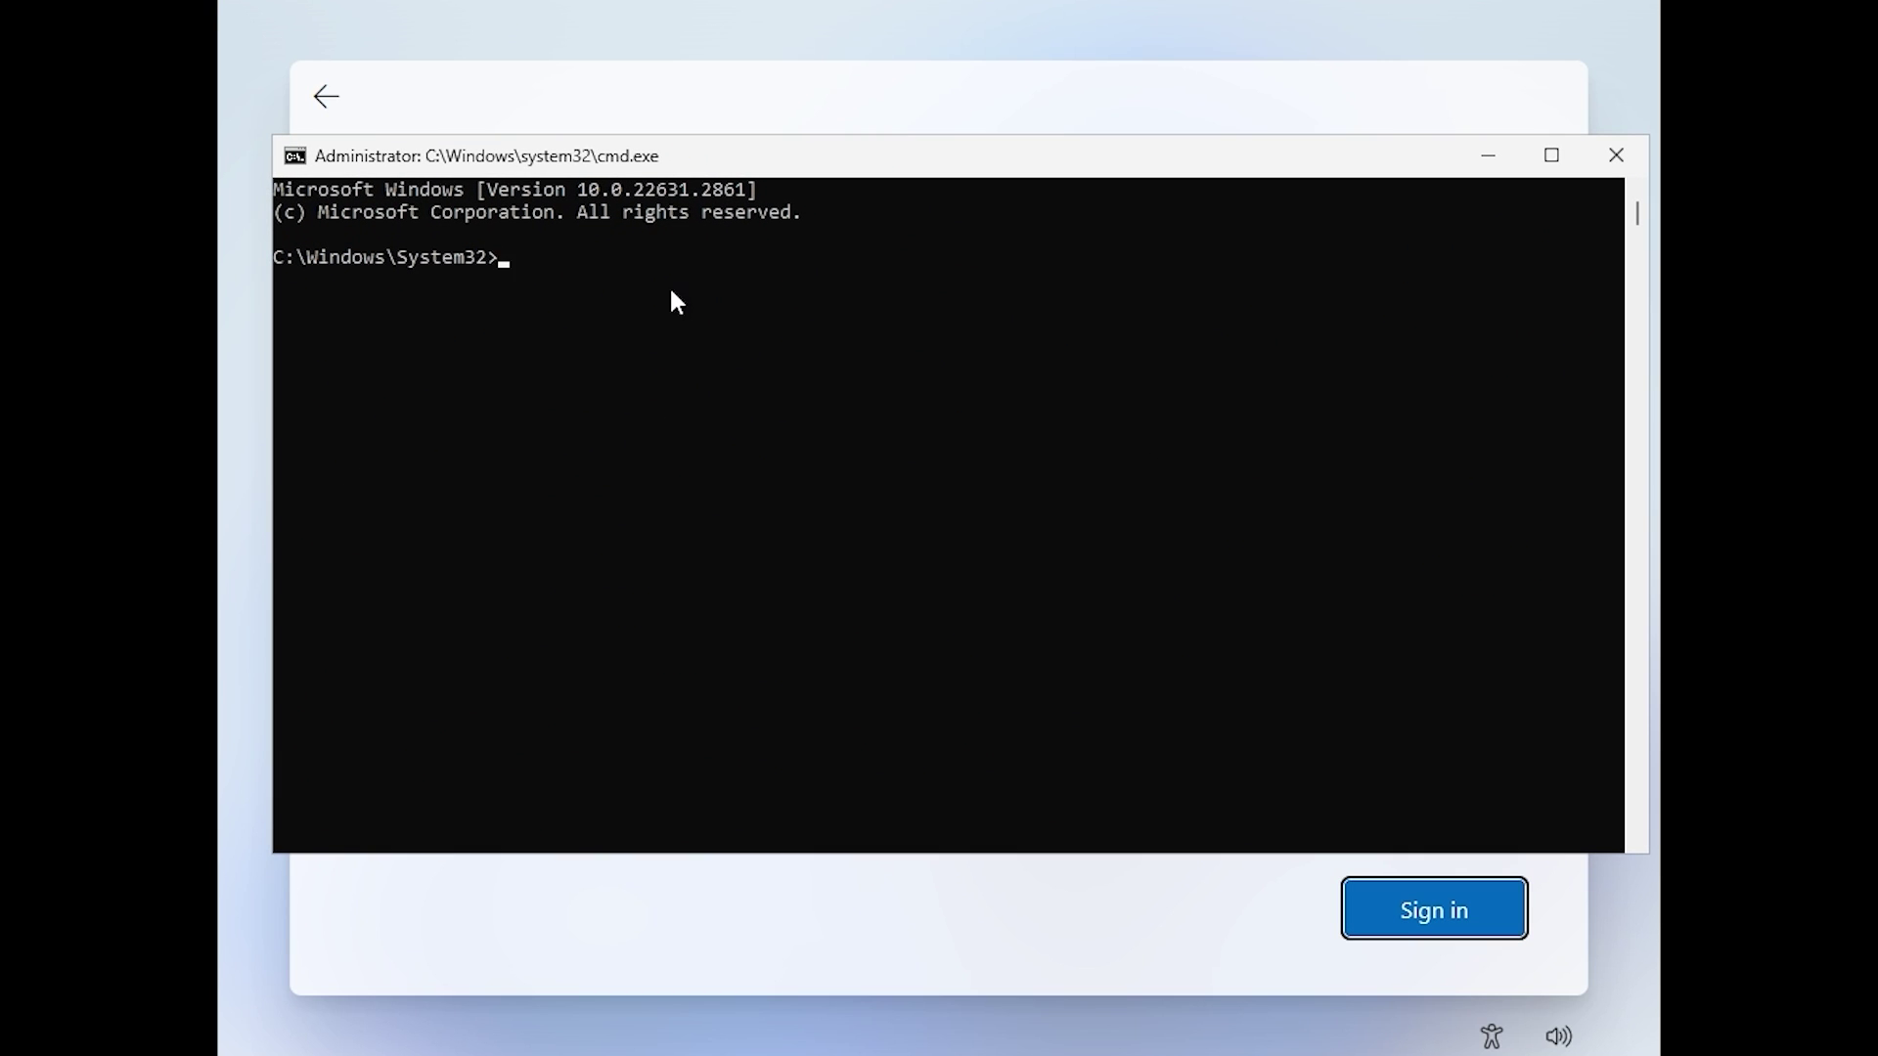
type("oob")
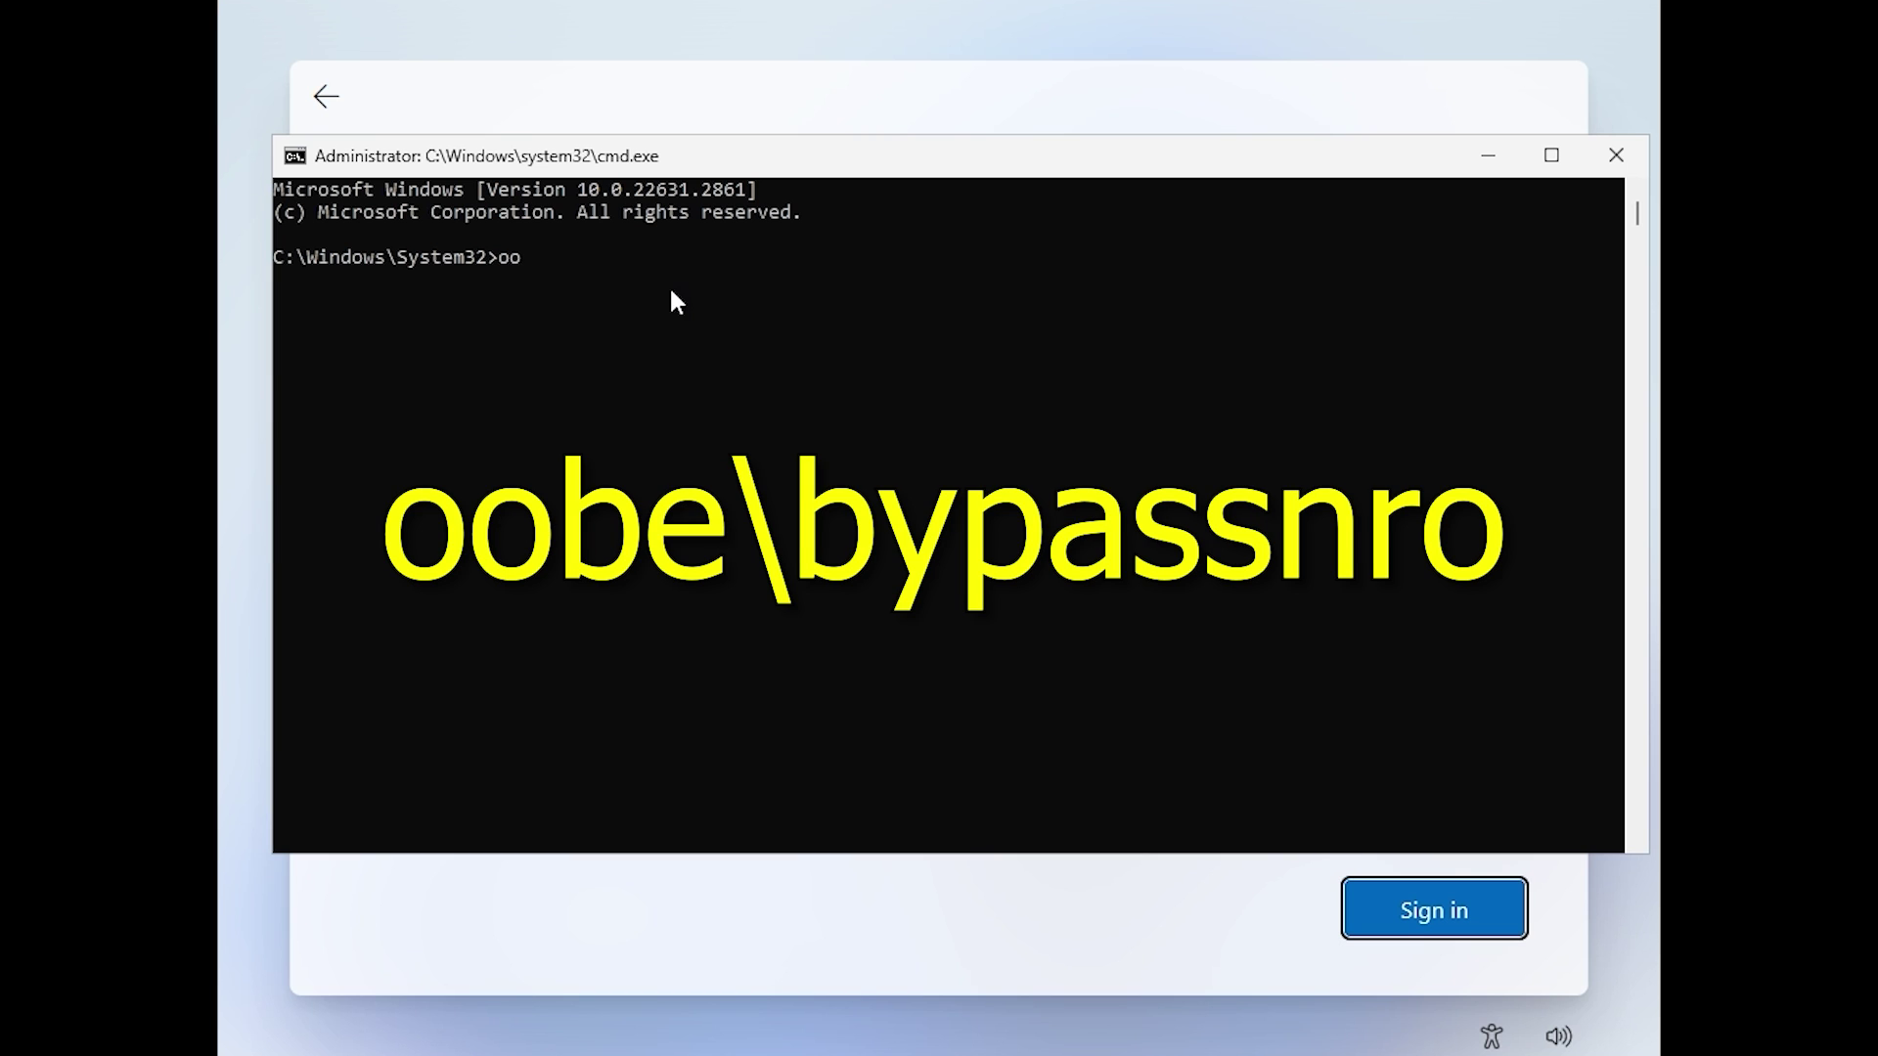
type("e\\bypassnro")
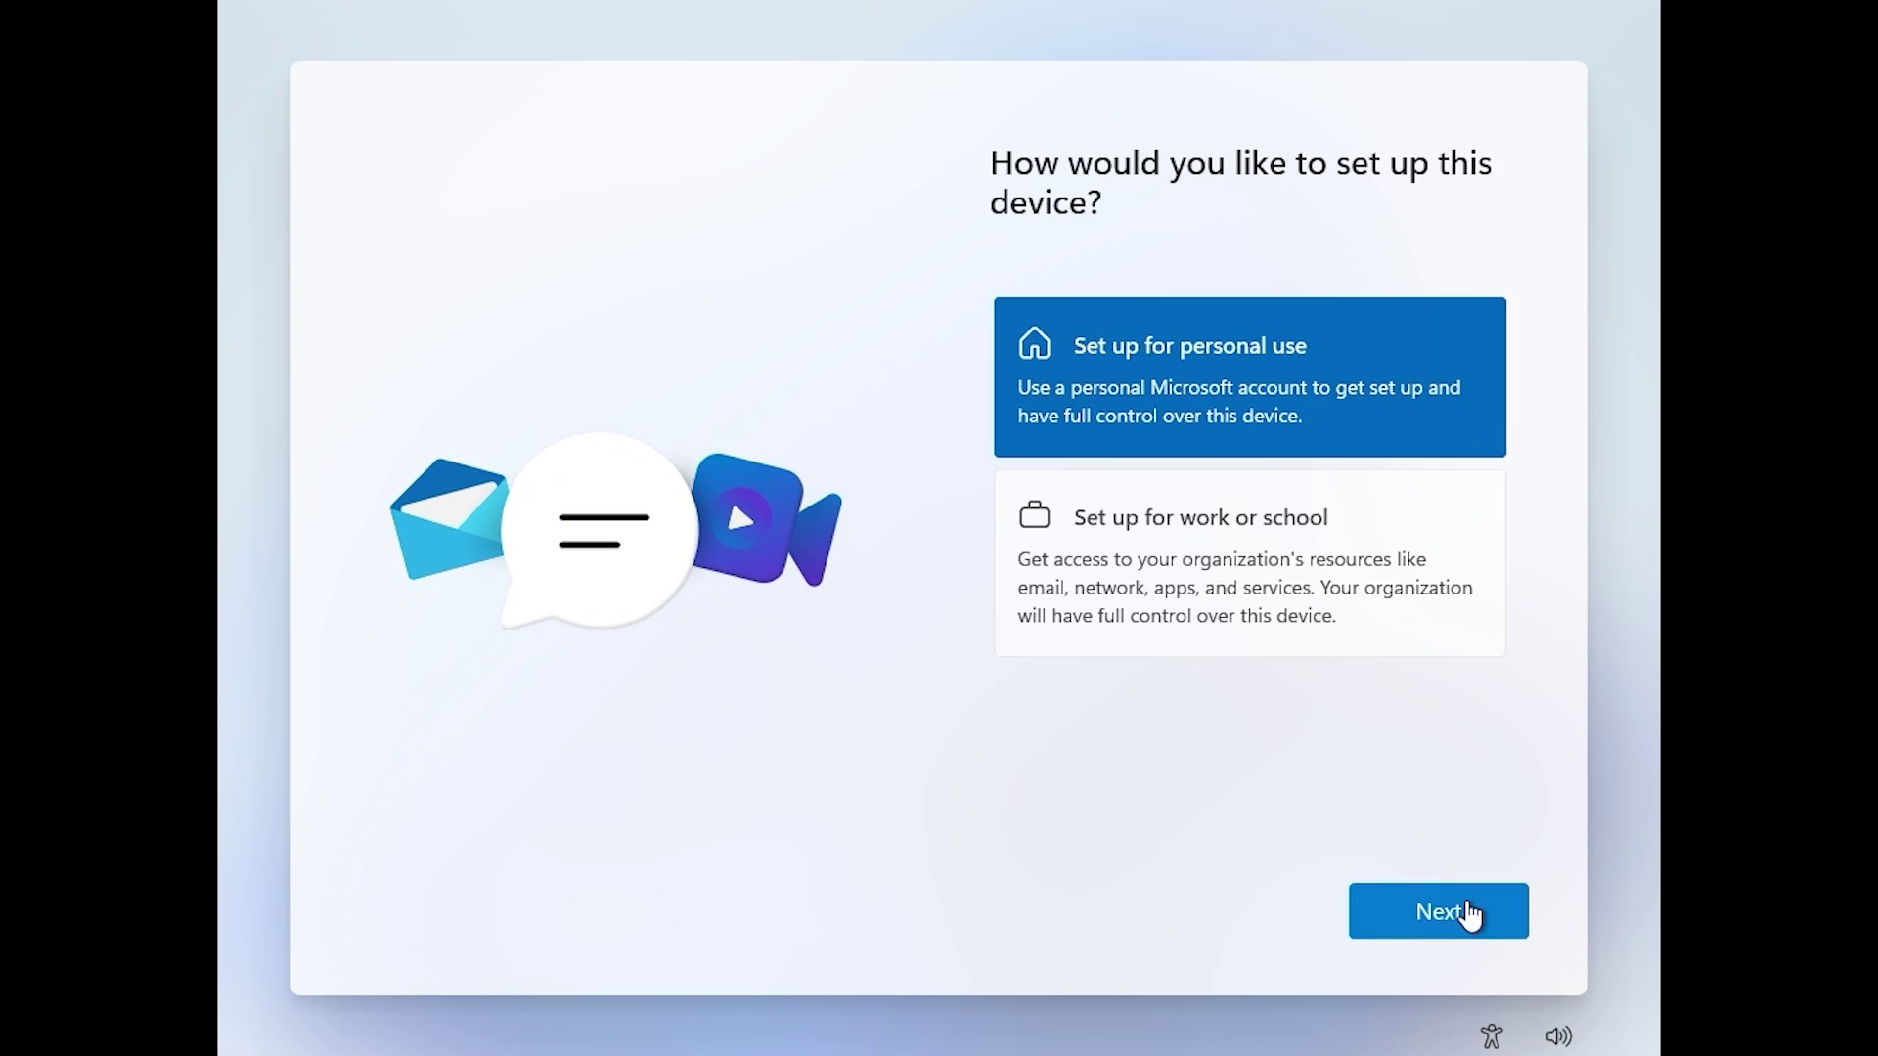
Step: Continue with personal use setup to reach the Microsoft account sign-in page
left_click(1470, 914)
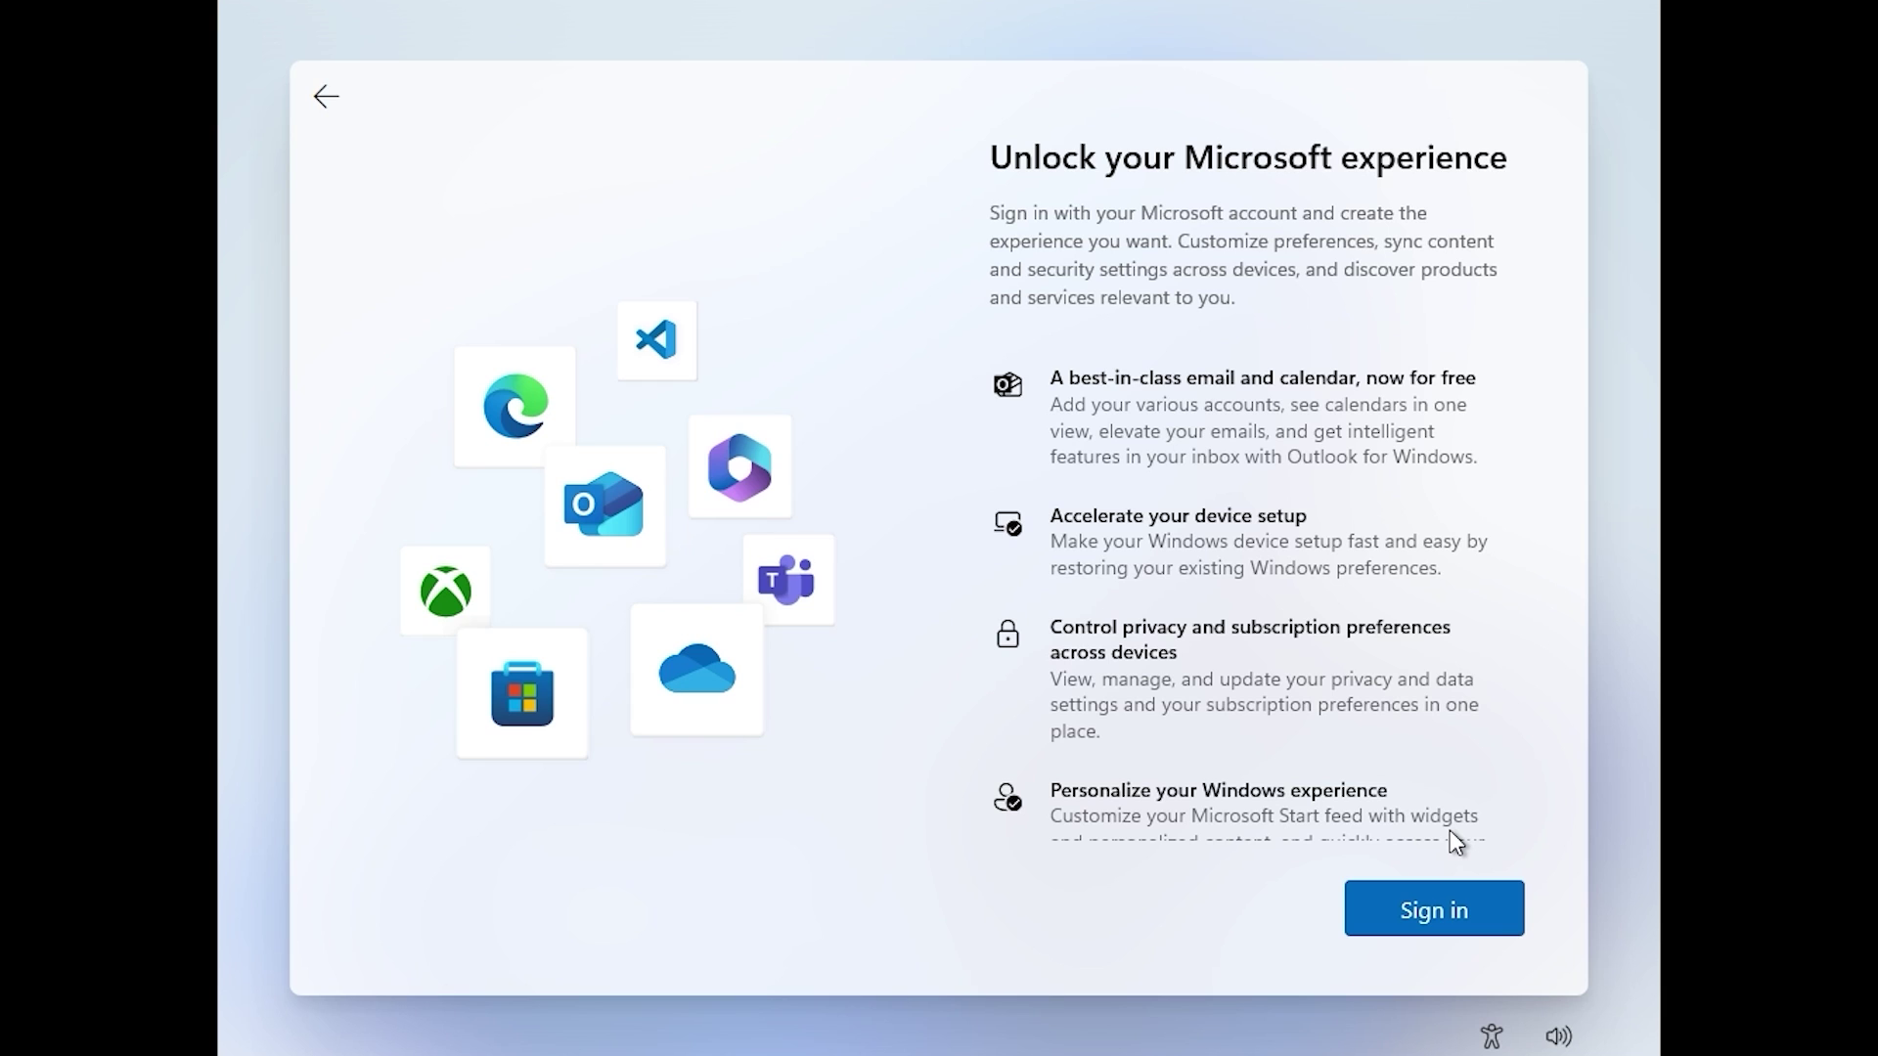
Step: Run ipconfig /release in Command Prompt to take setup offline, then exit the console
key("shift+F10")
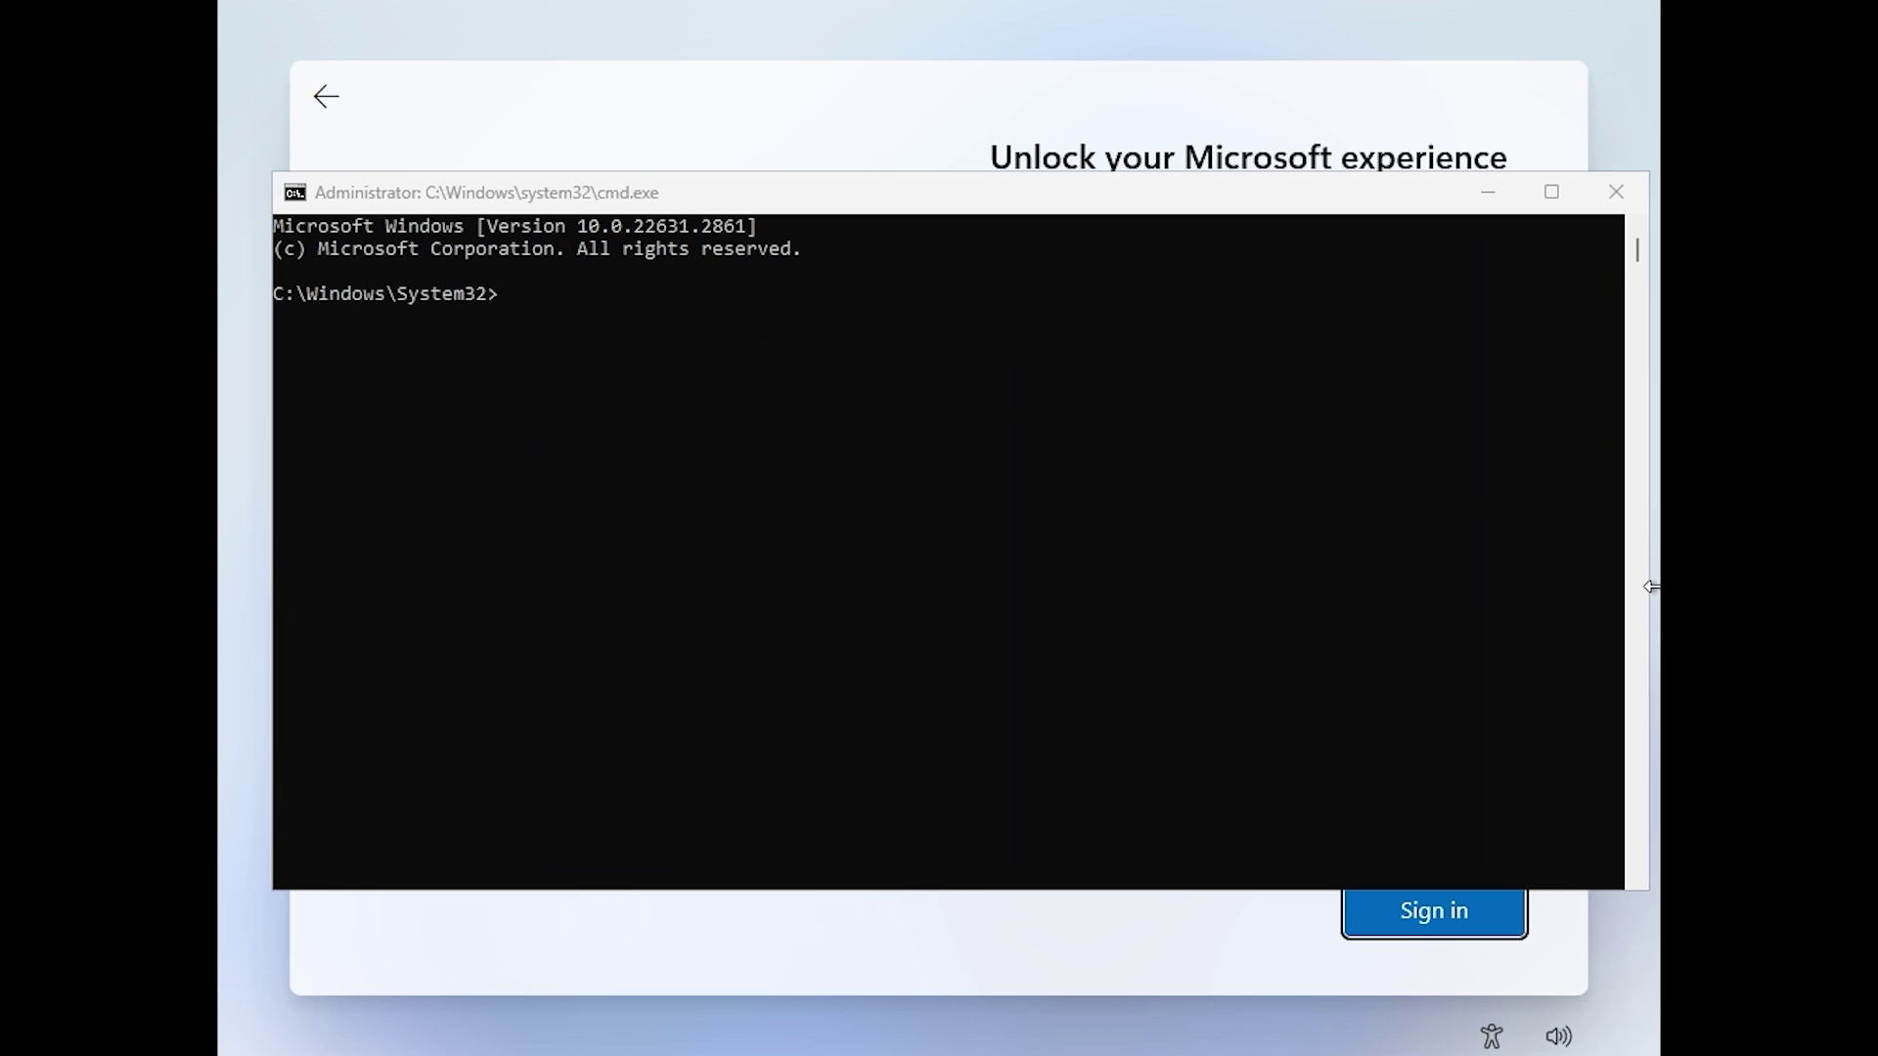
left_click(507, 291)
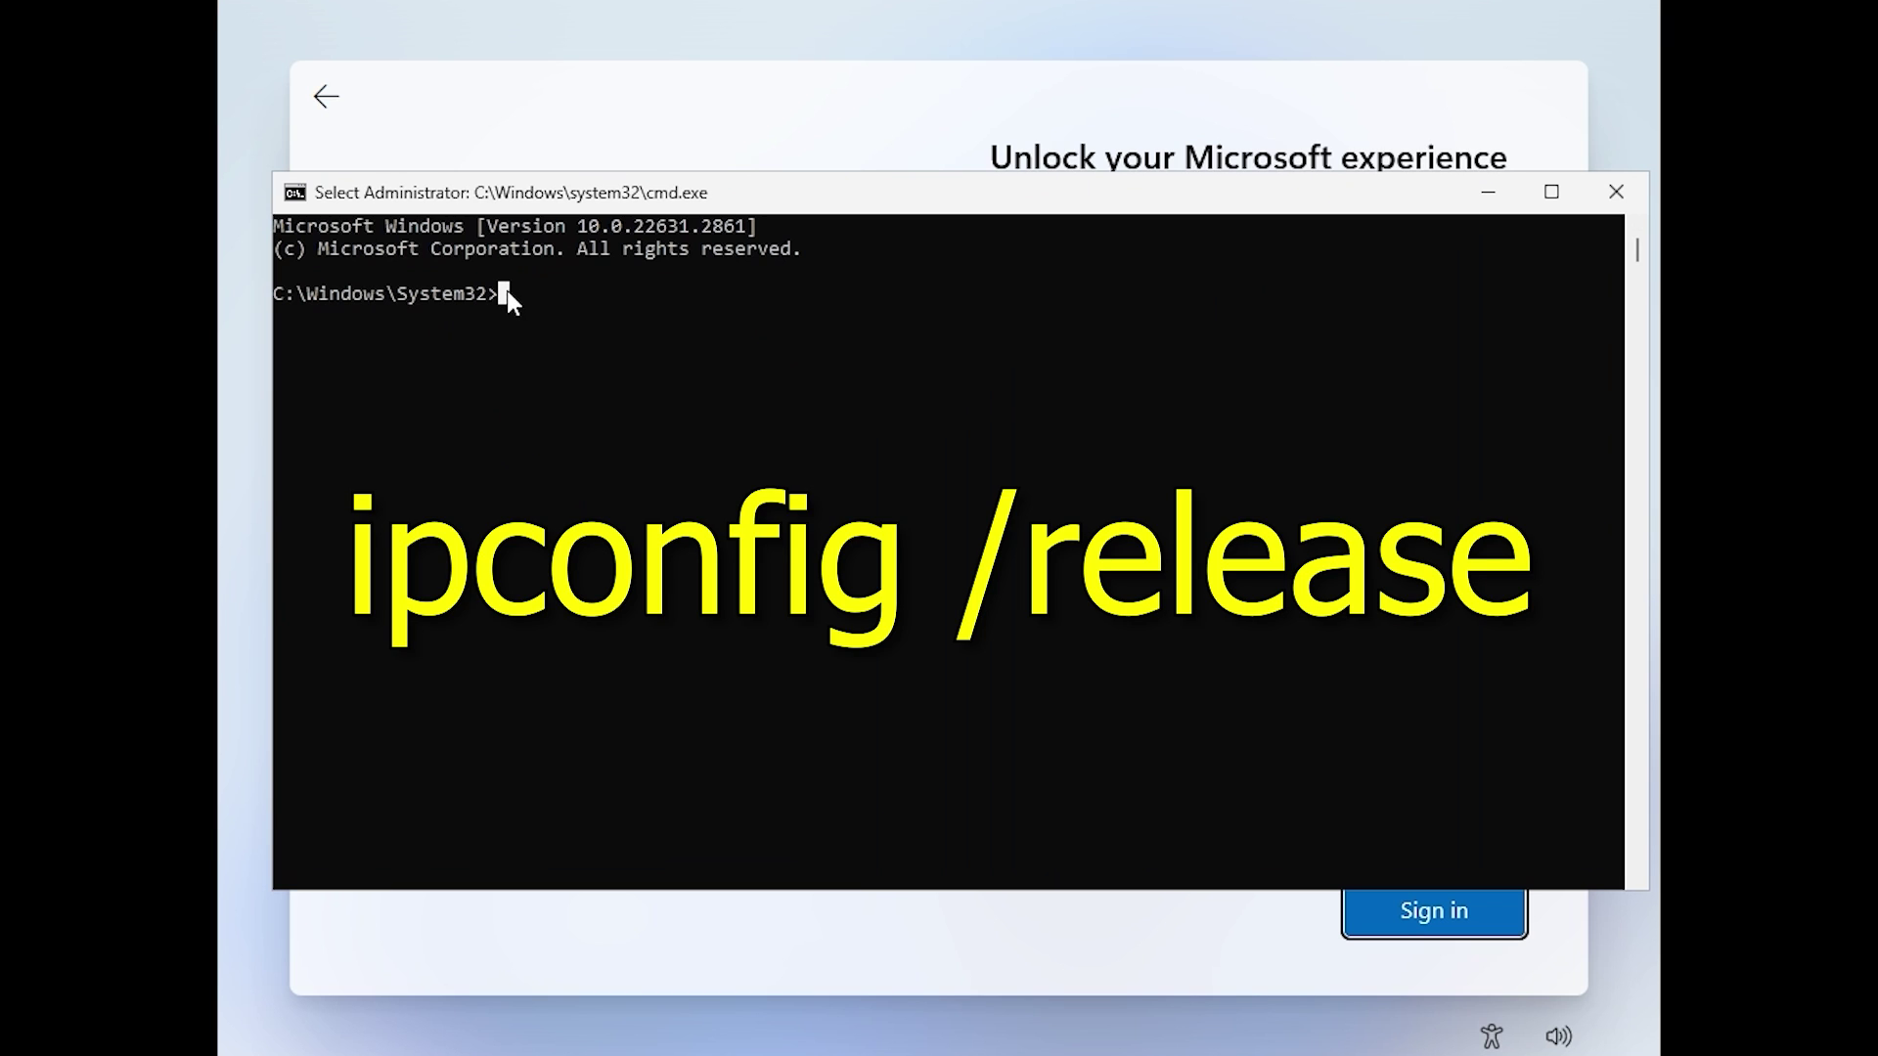
type("ipc")
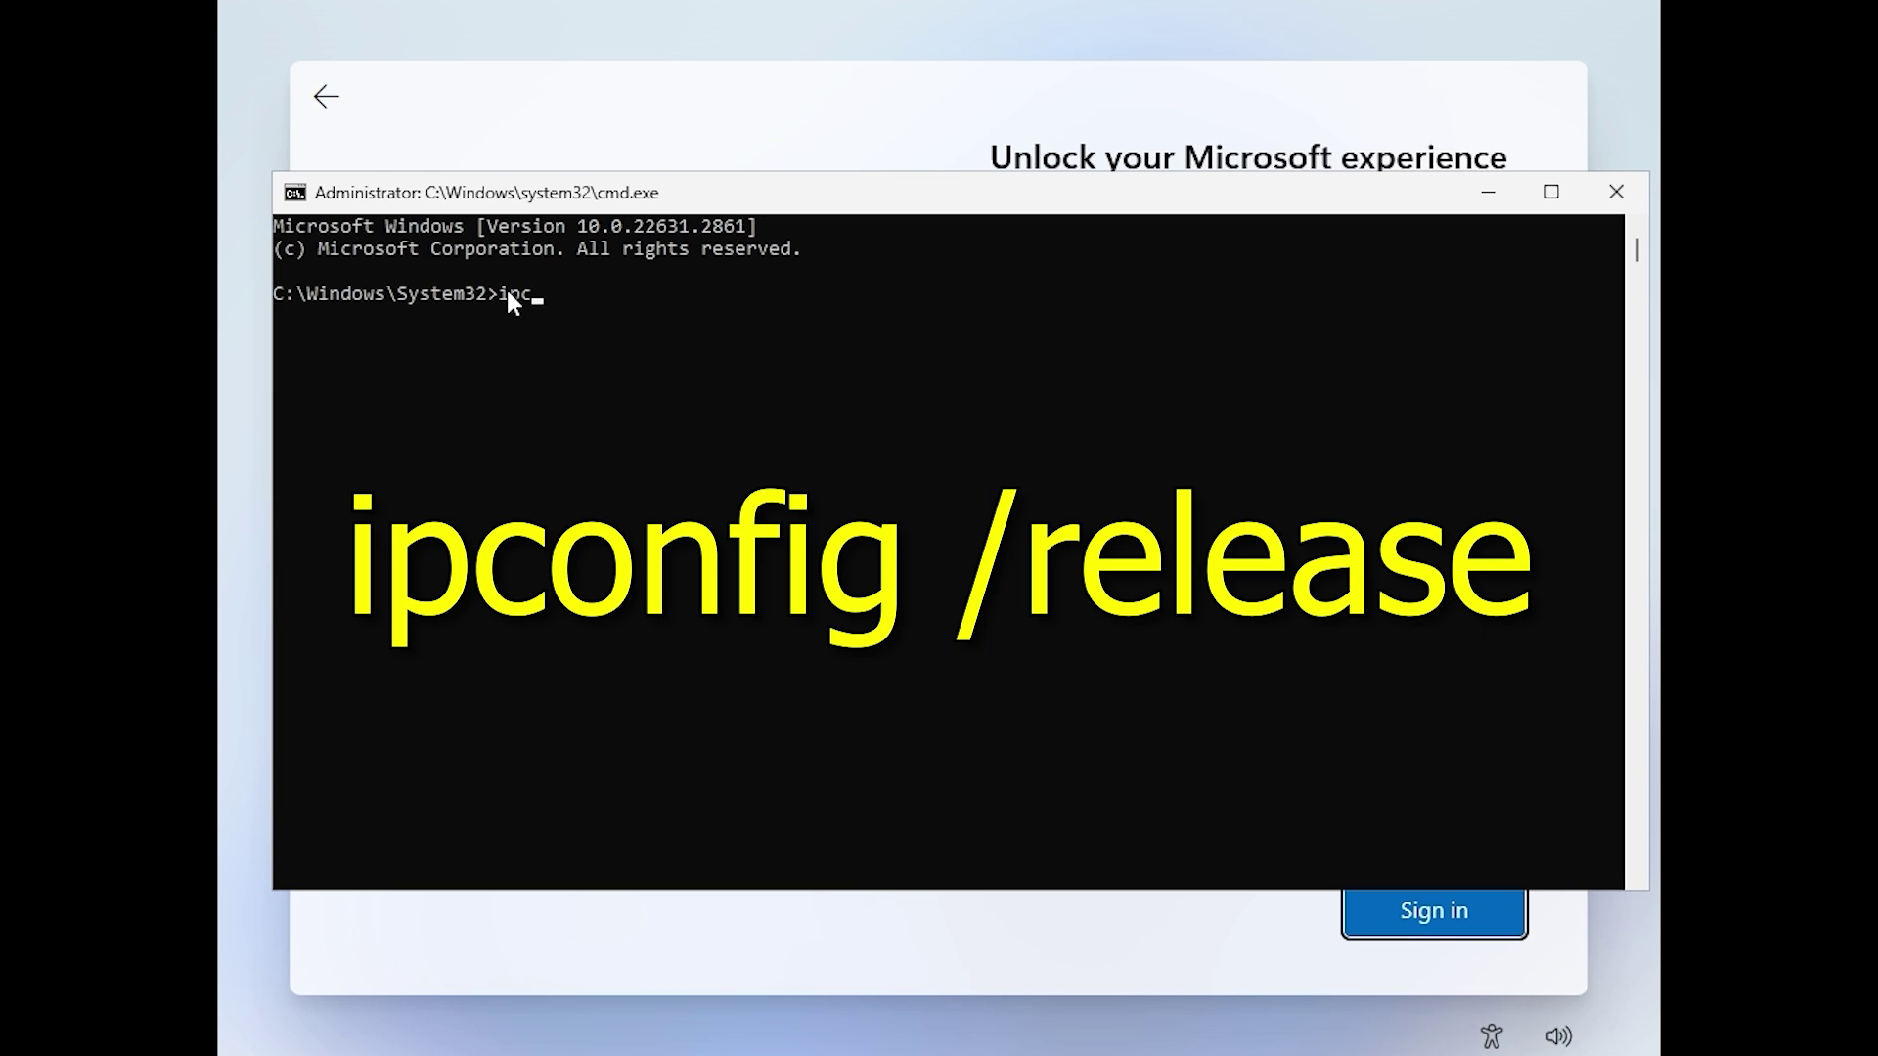
type("onfig /release")
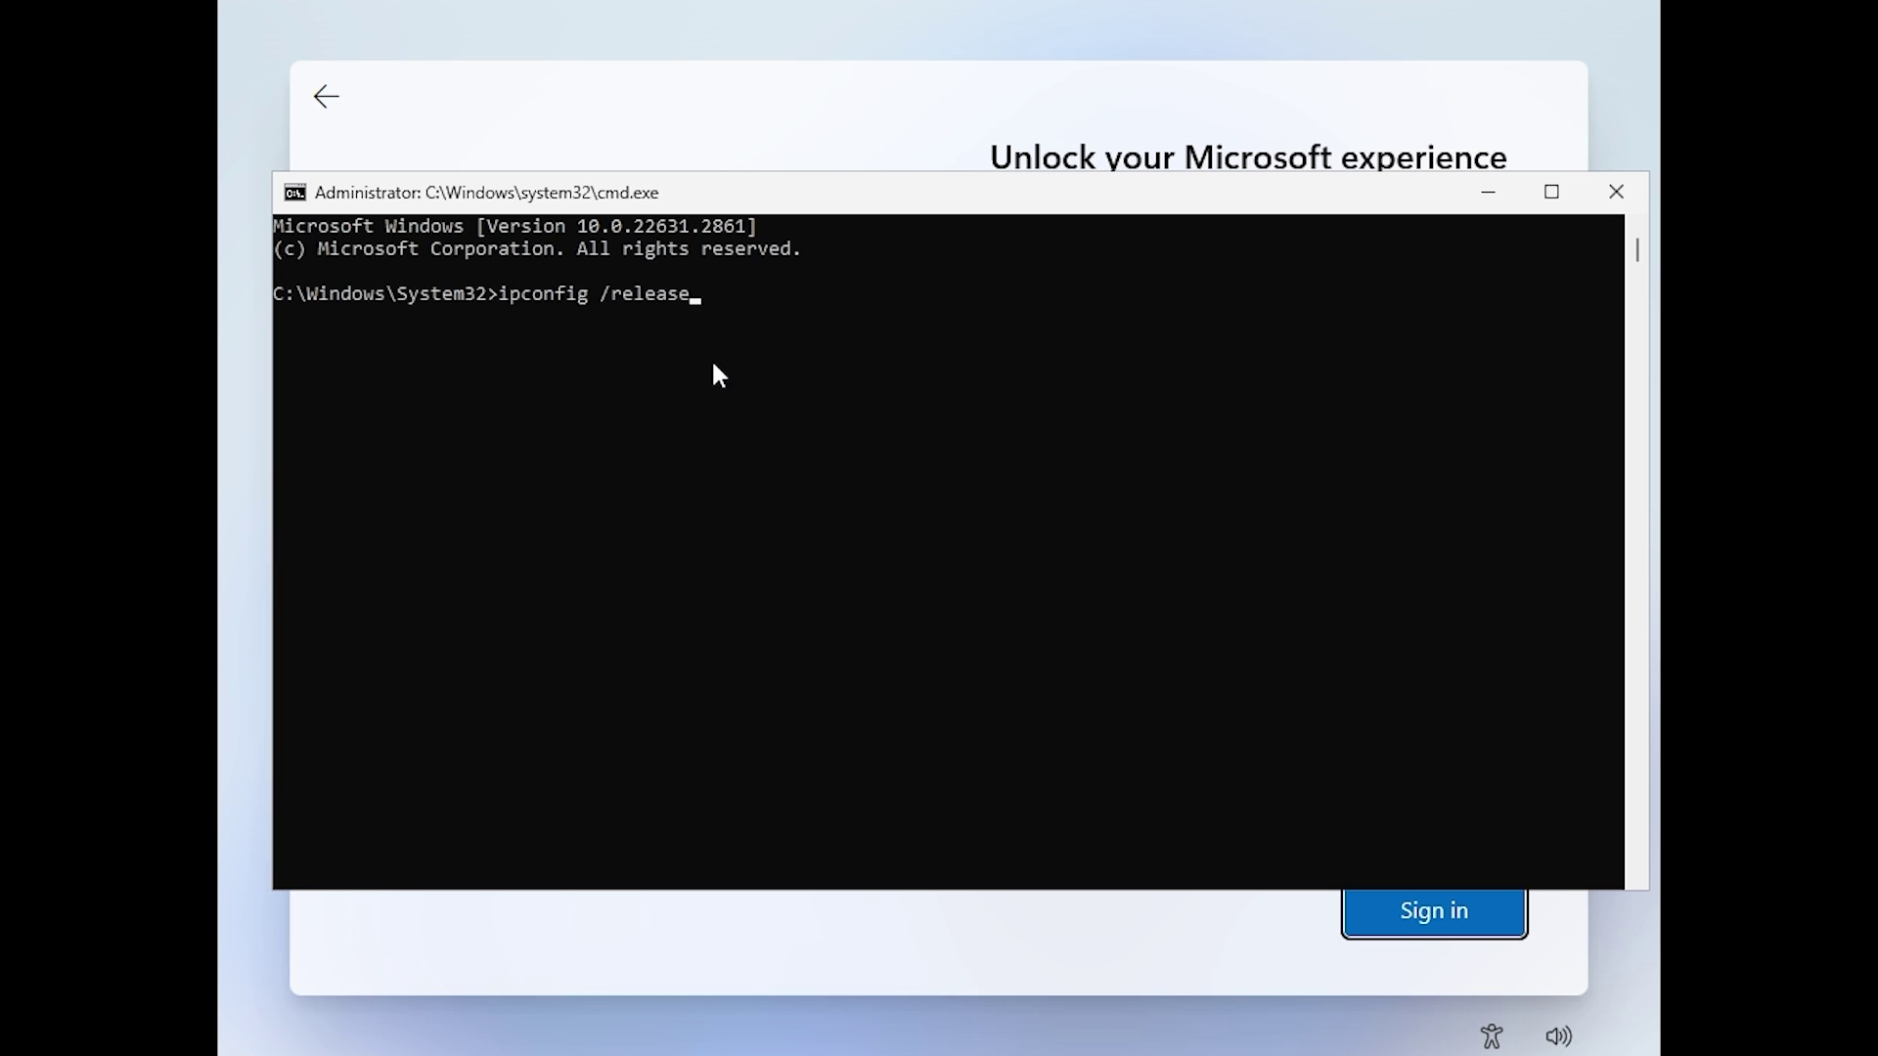
key("Return")
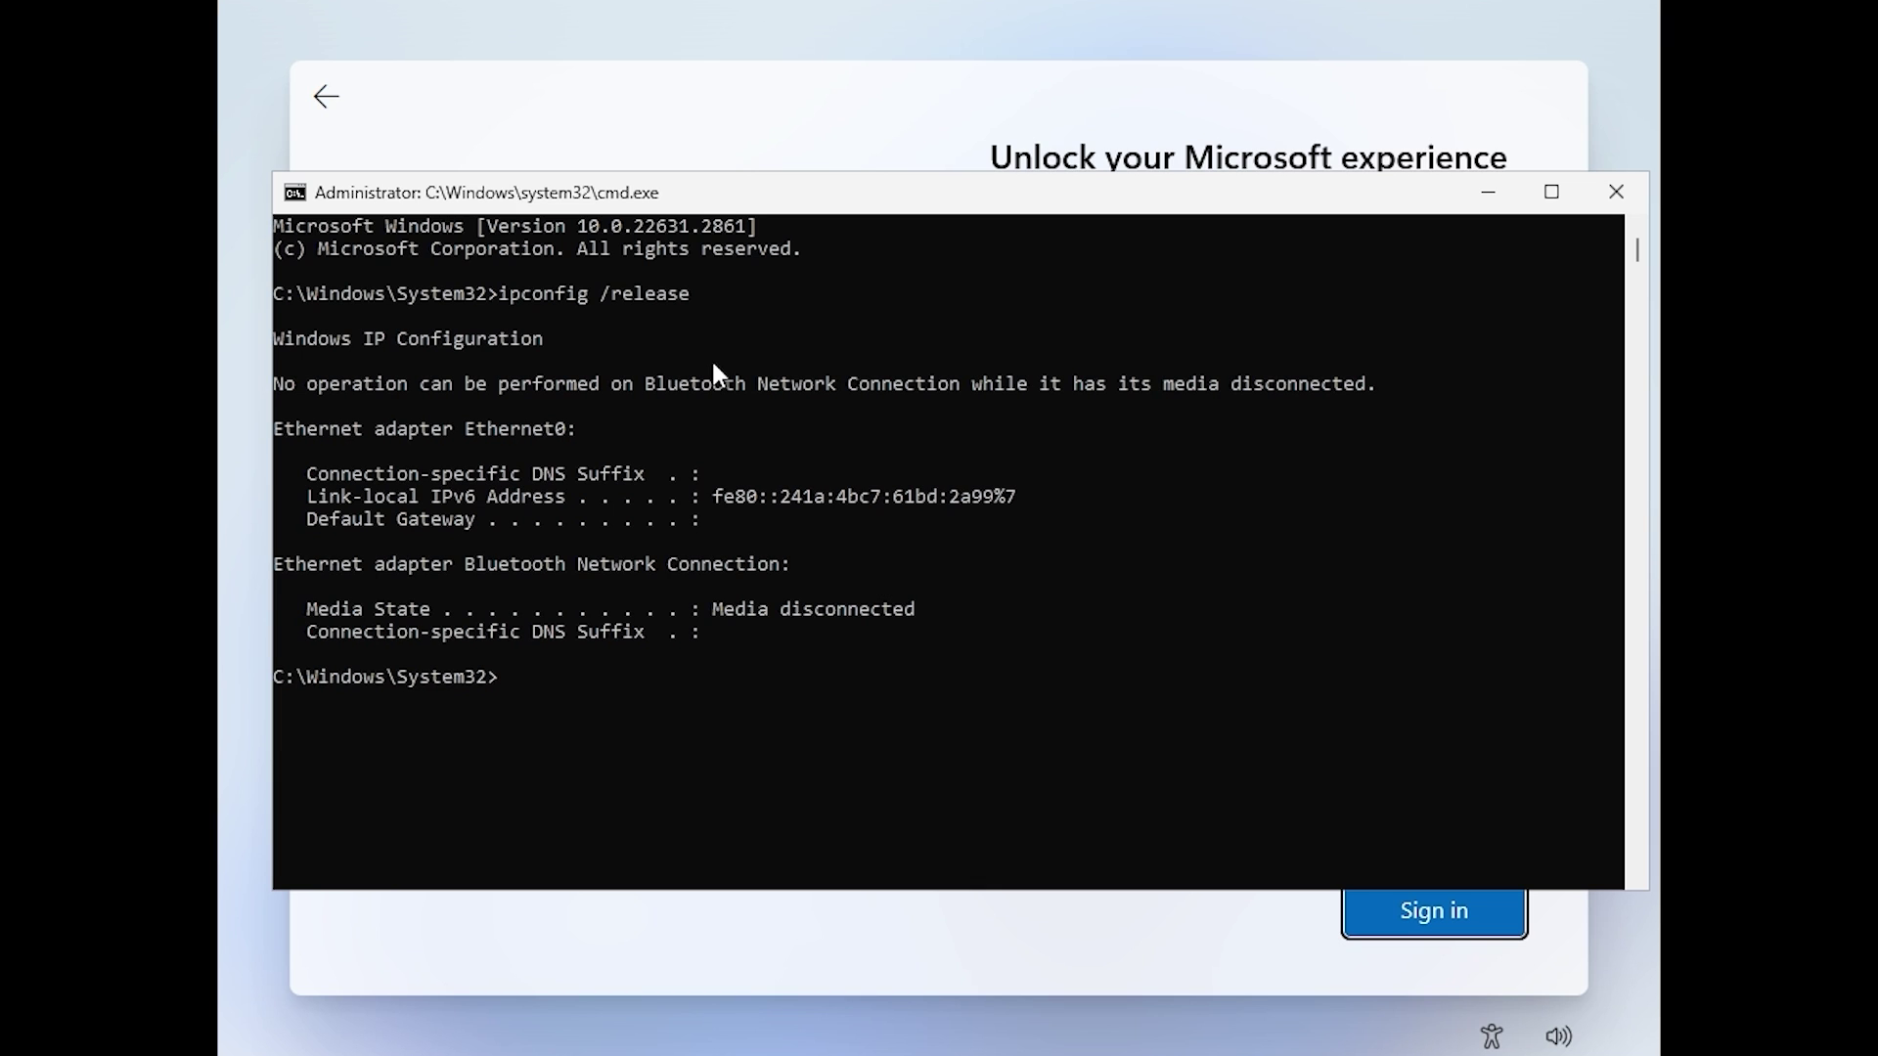
type("exit")
key("Return")
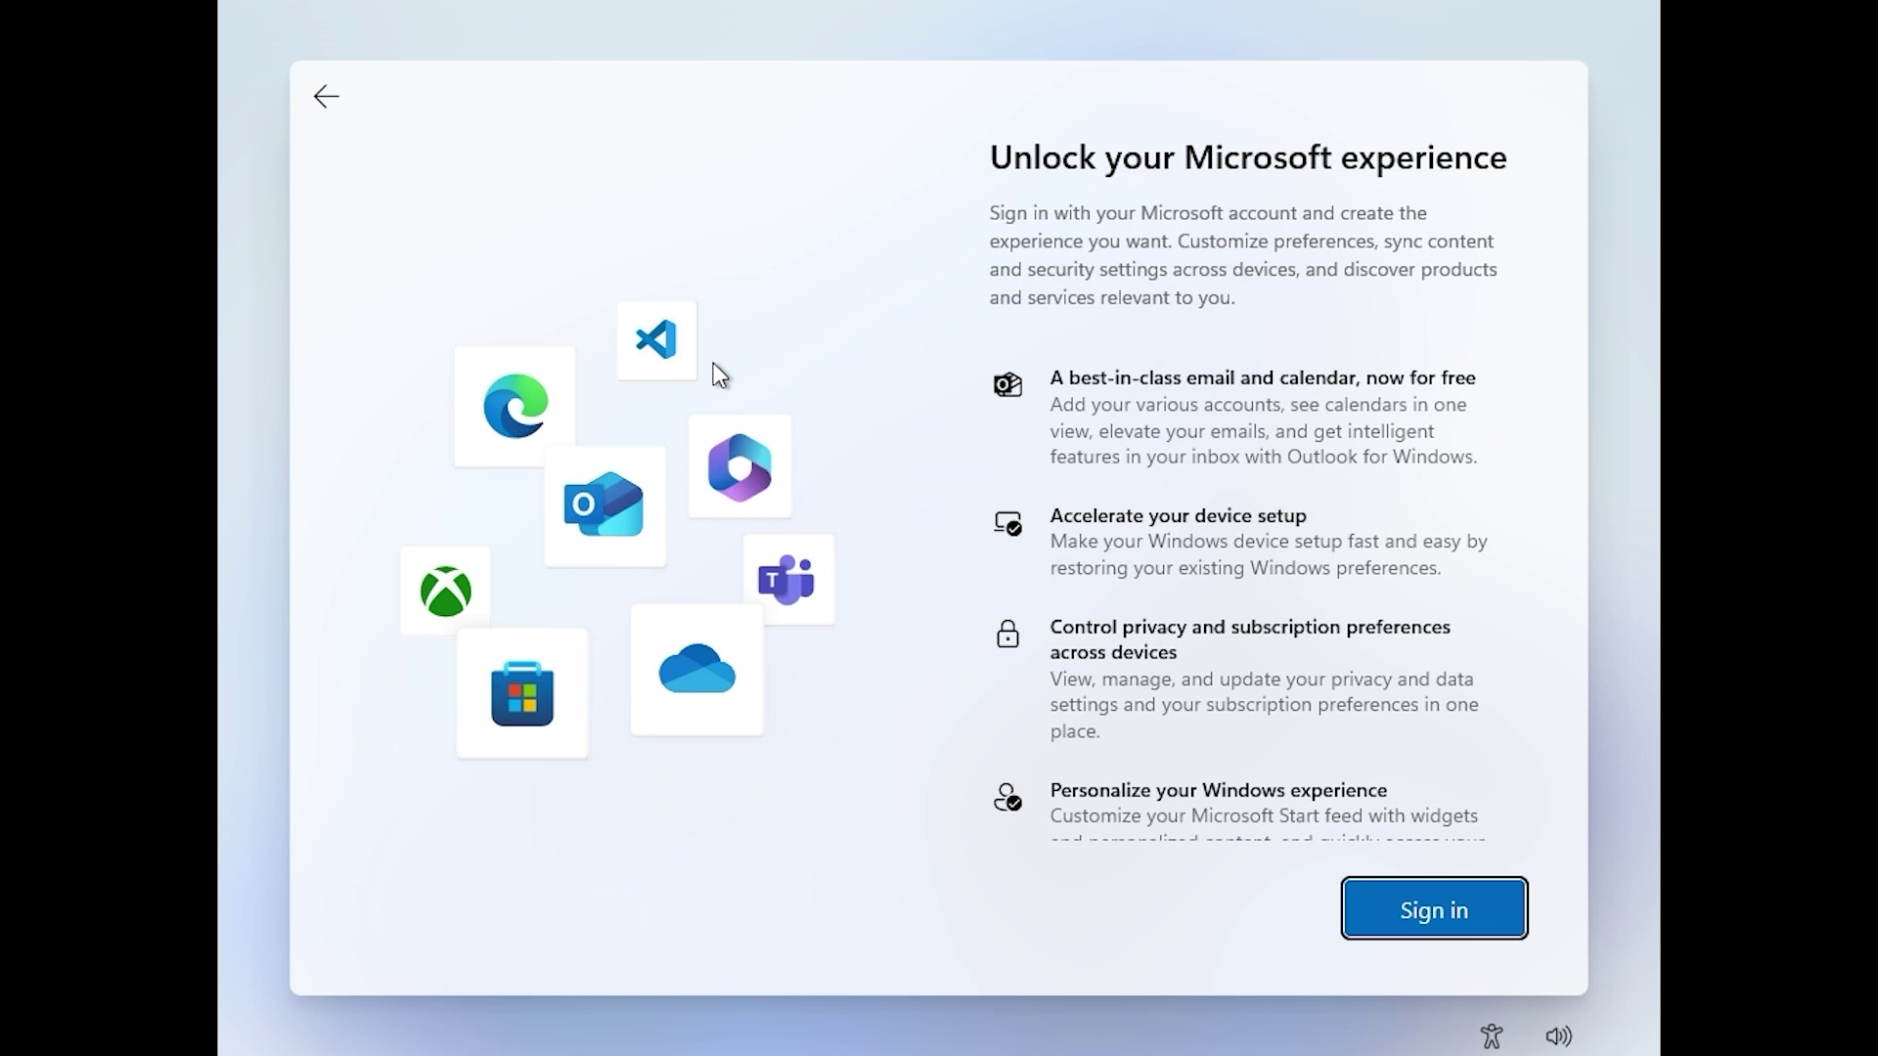
Step: Create the local account named USER
left_click(1470, 910)
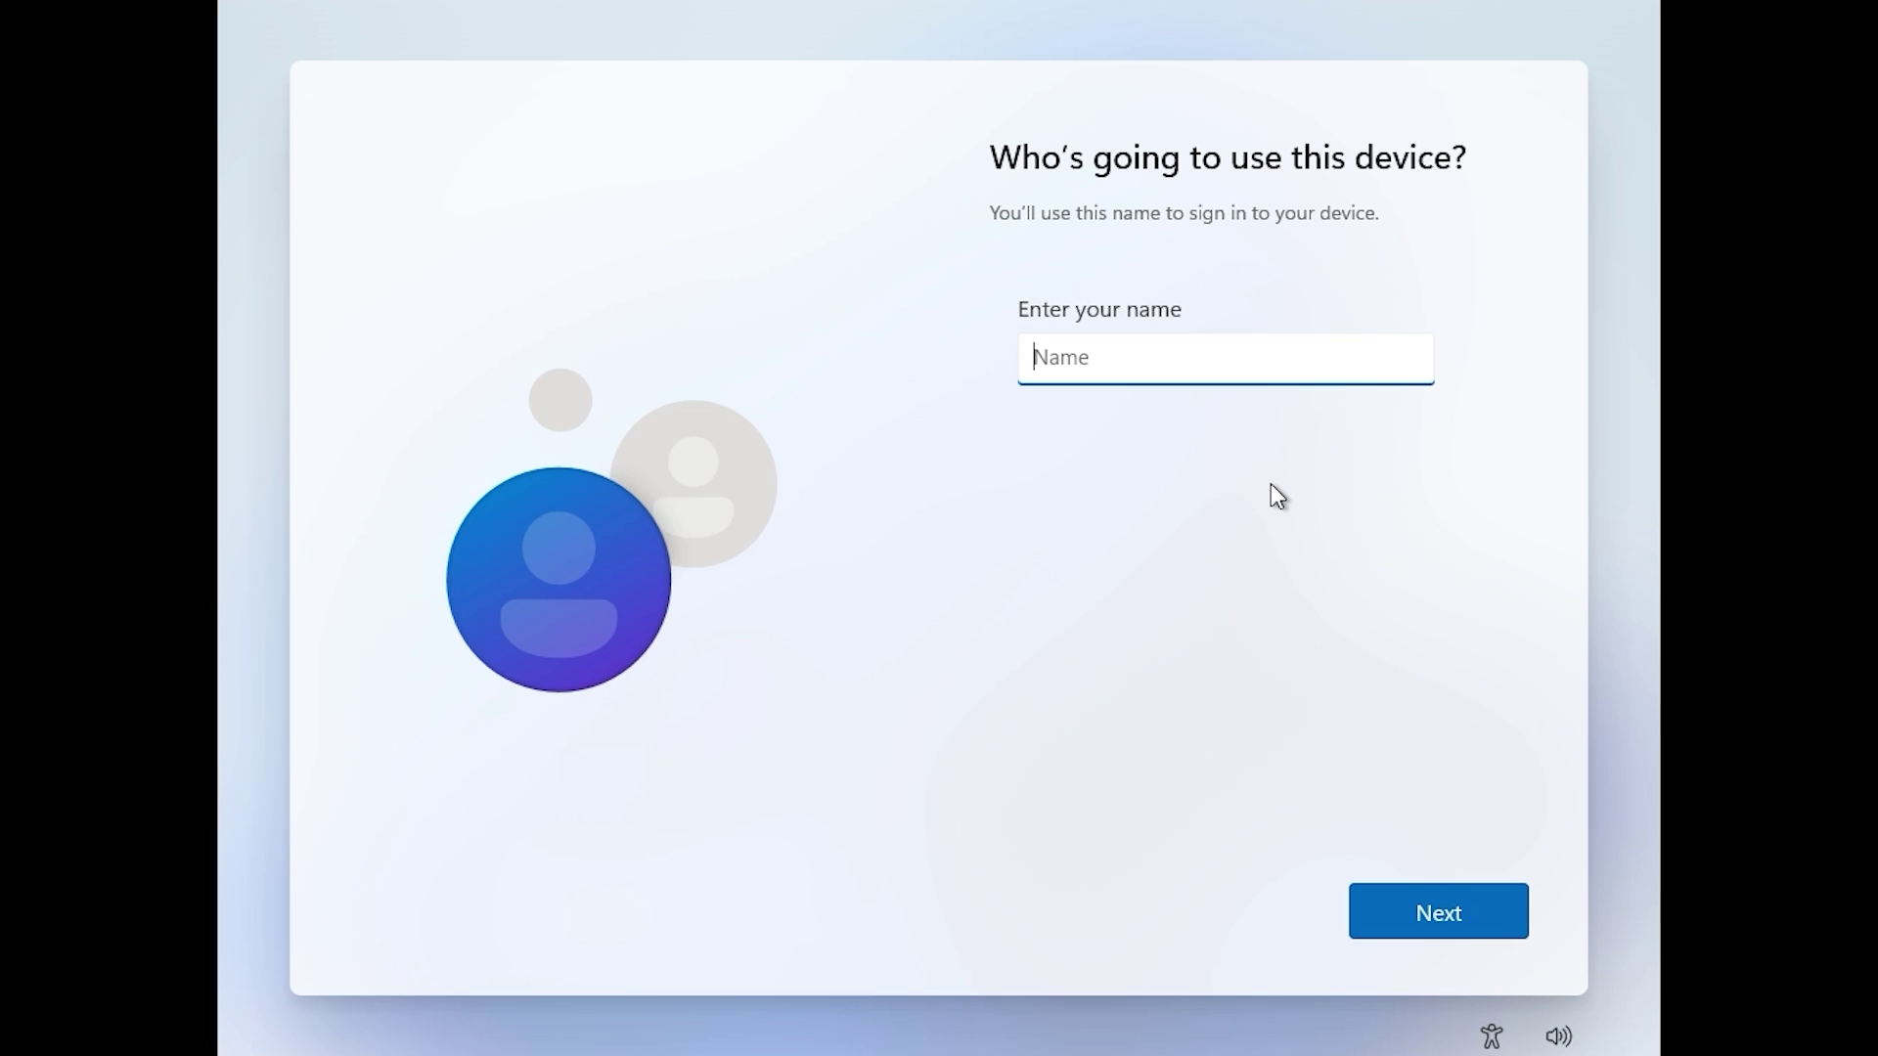
type("USER")
left_click(1438, 920)
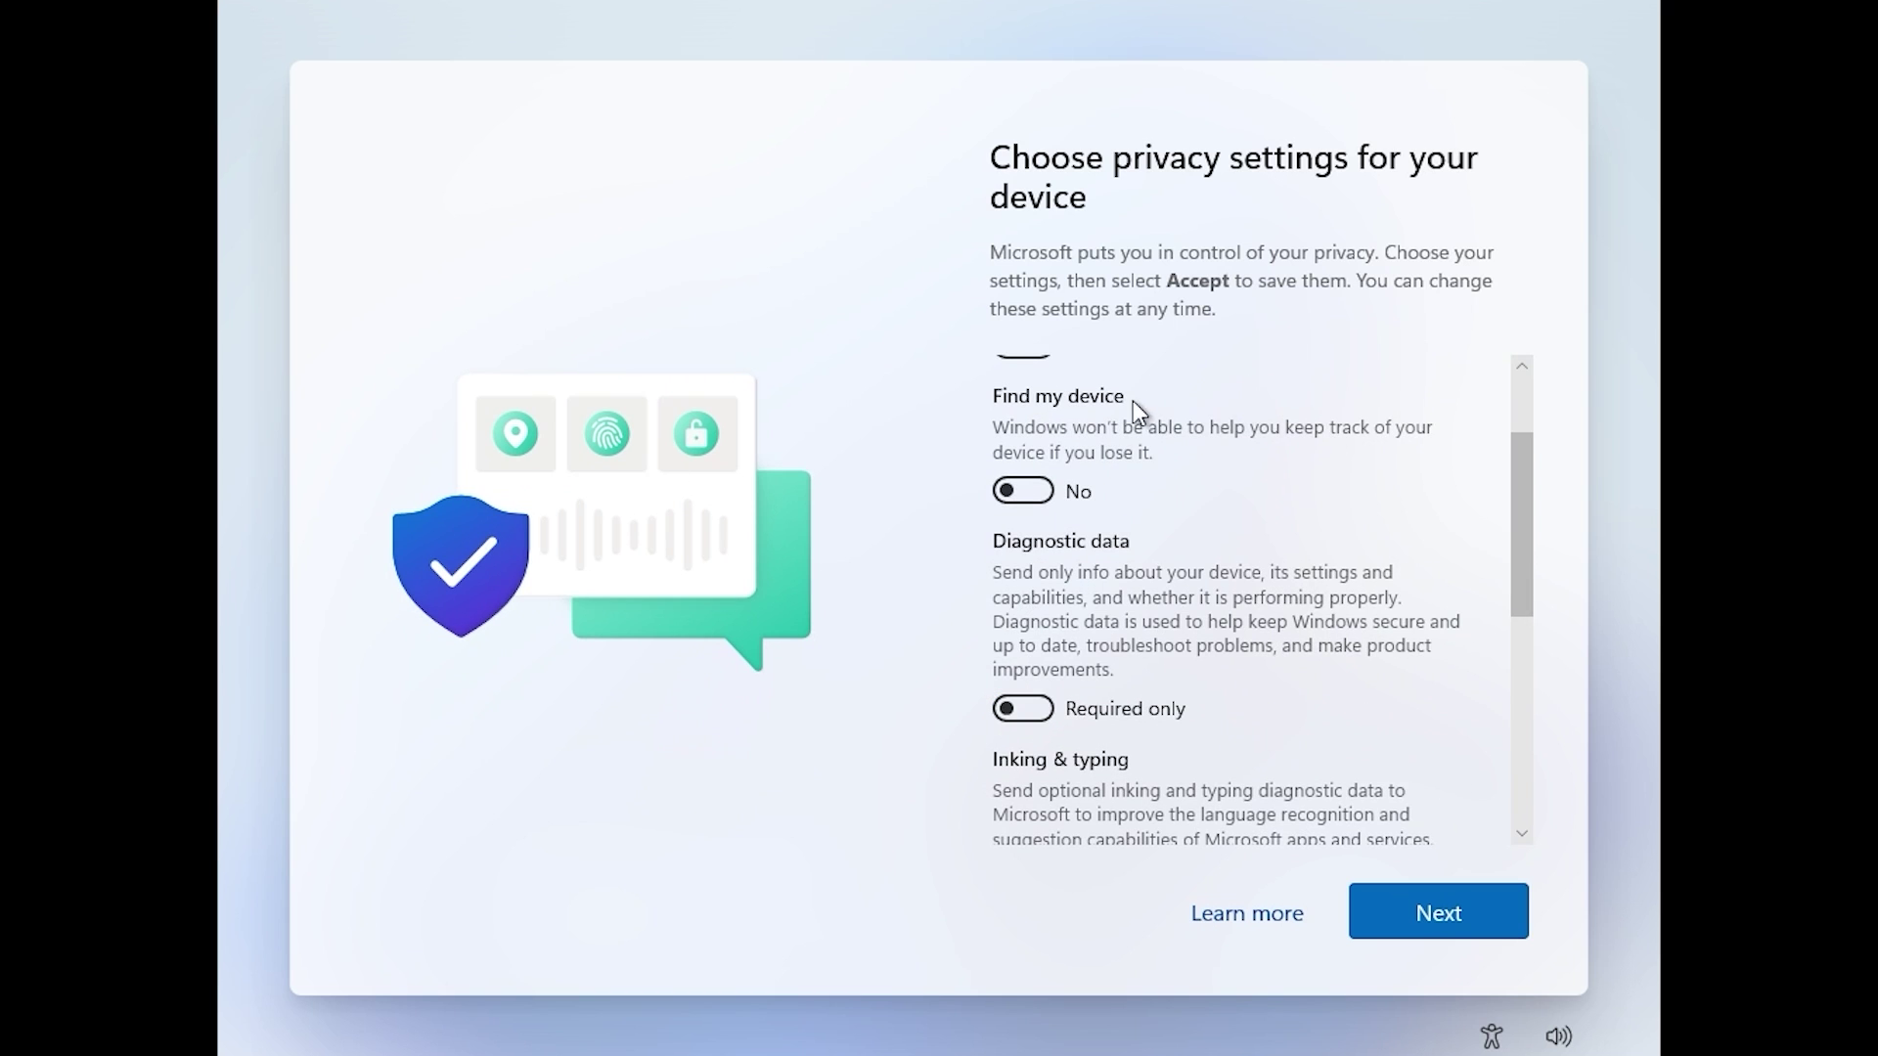
Step: Turn off Inking & typing, Tailored experiences and Advertising ID, then accept the privacy settings
scroll(981, 642, "down", 2)
left_click(1022, 734)
scroll(1023, 734, "down", 2)
left_click(1012, 709)
scroll(1089, 730, "down", 2)
left_click(1048, 690)
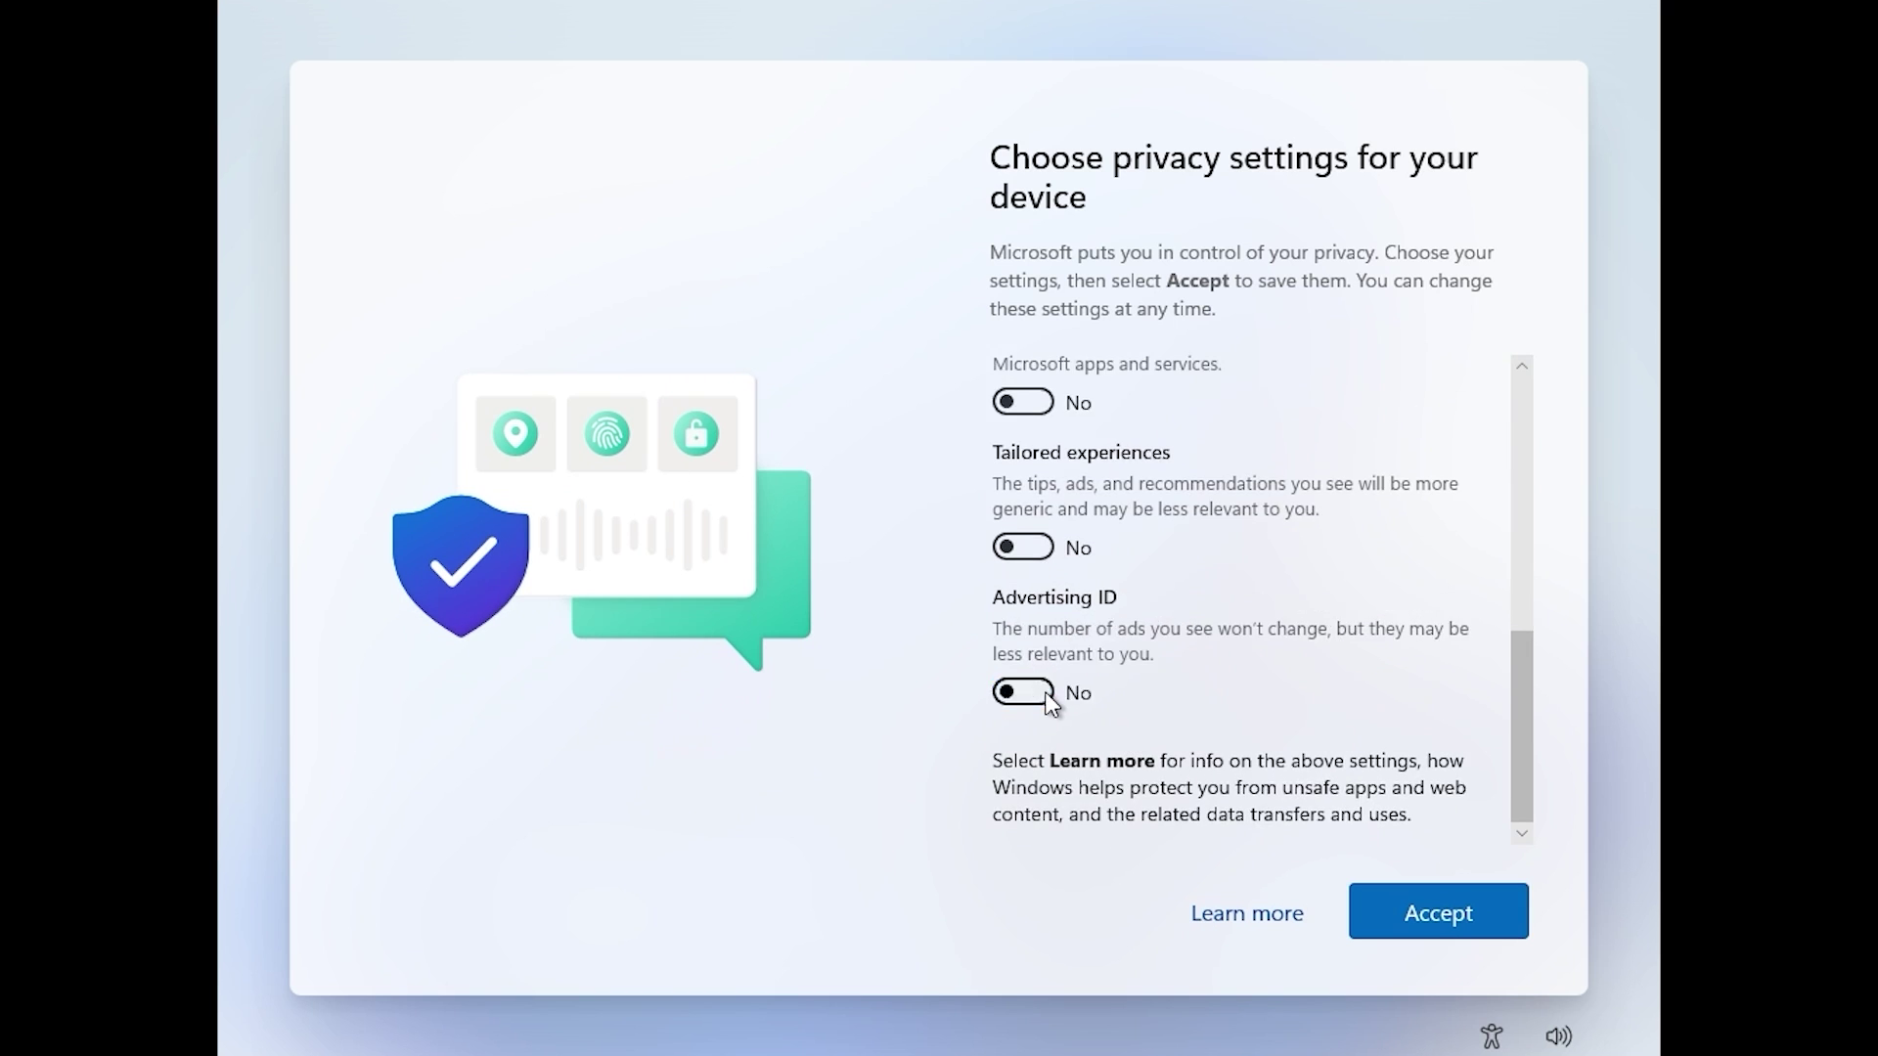
left_click(1447, 900)
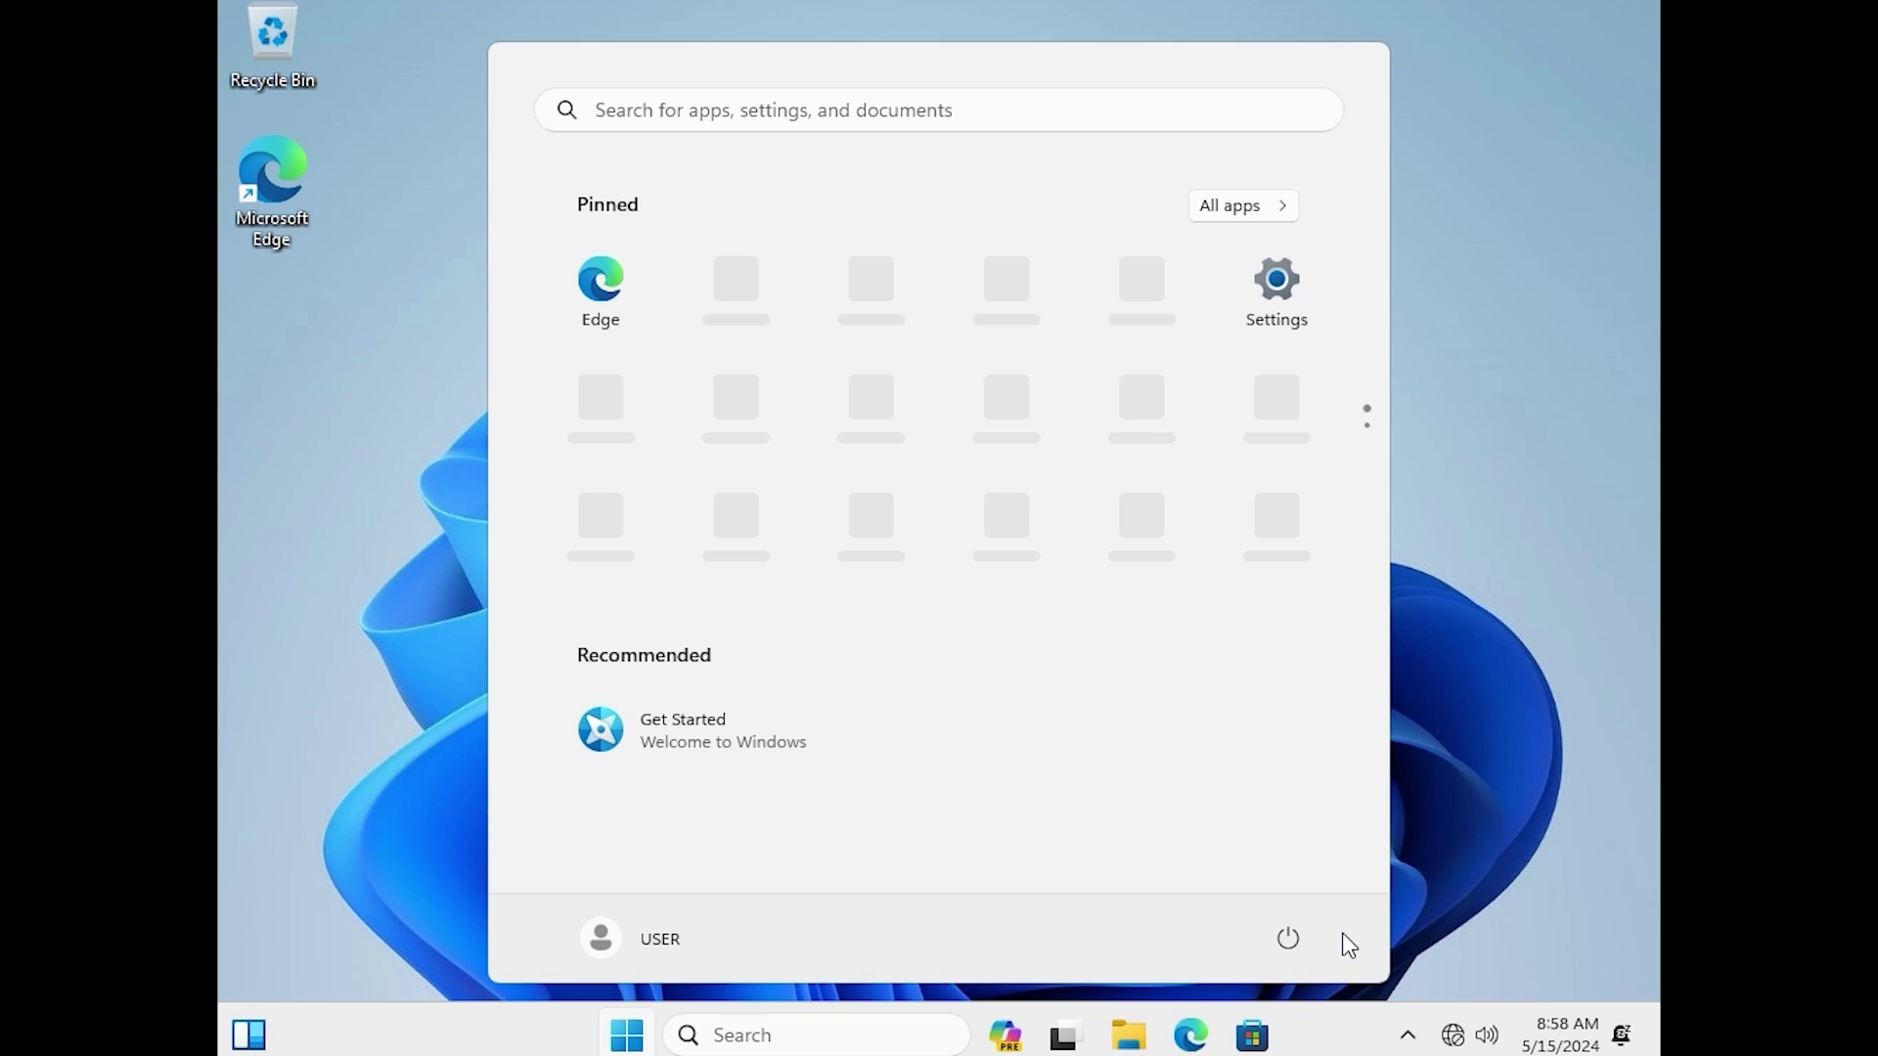
Step: Check the network in quick settings, then open a maximized Settings window on the Accounts page
mouse_move(1453, 1041)
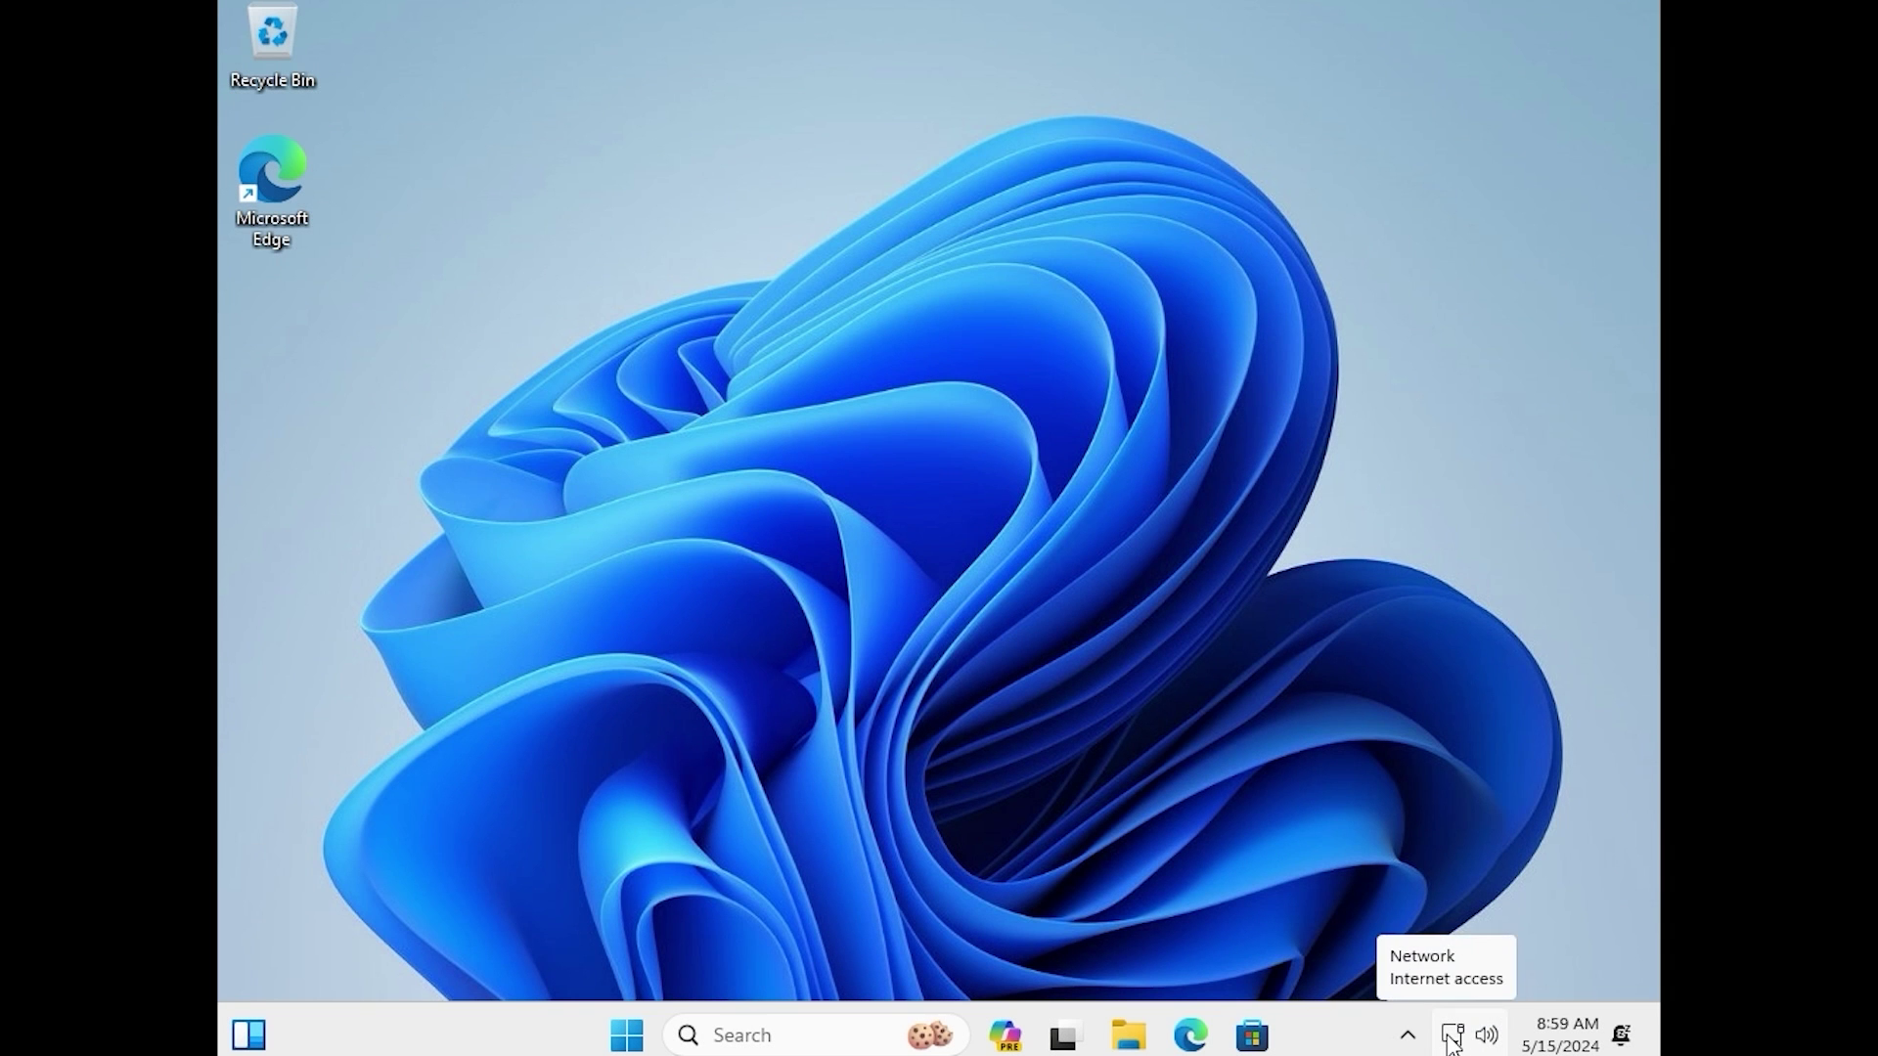
left_click(1452, 1039)
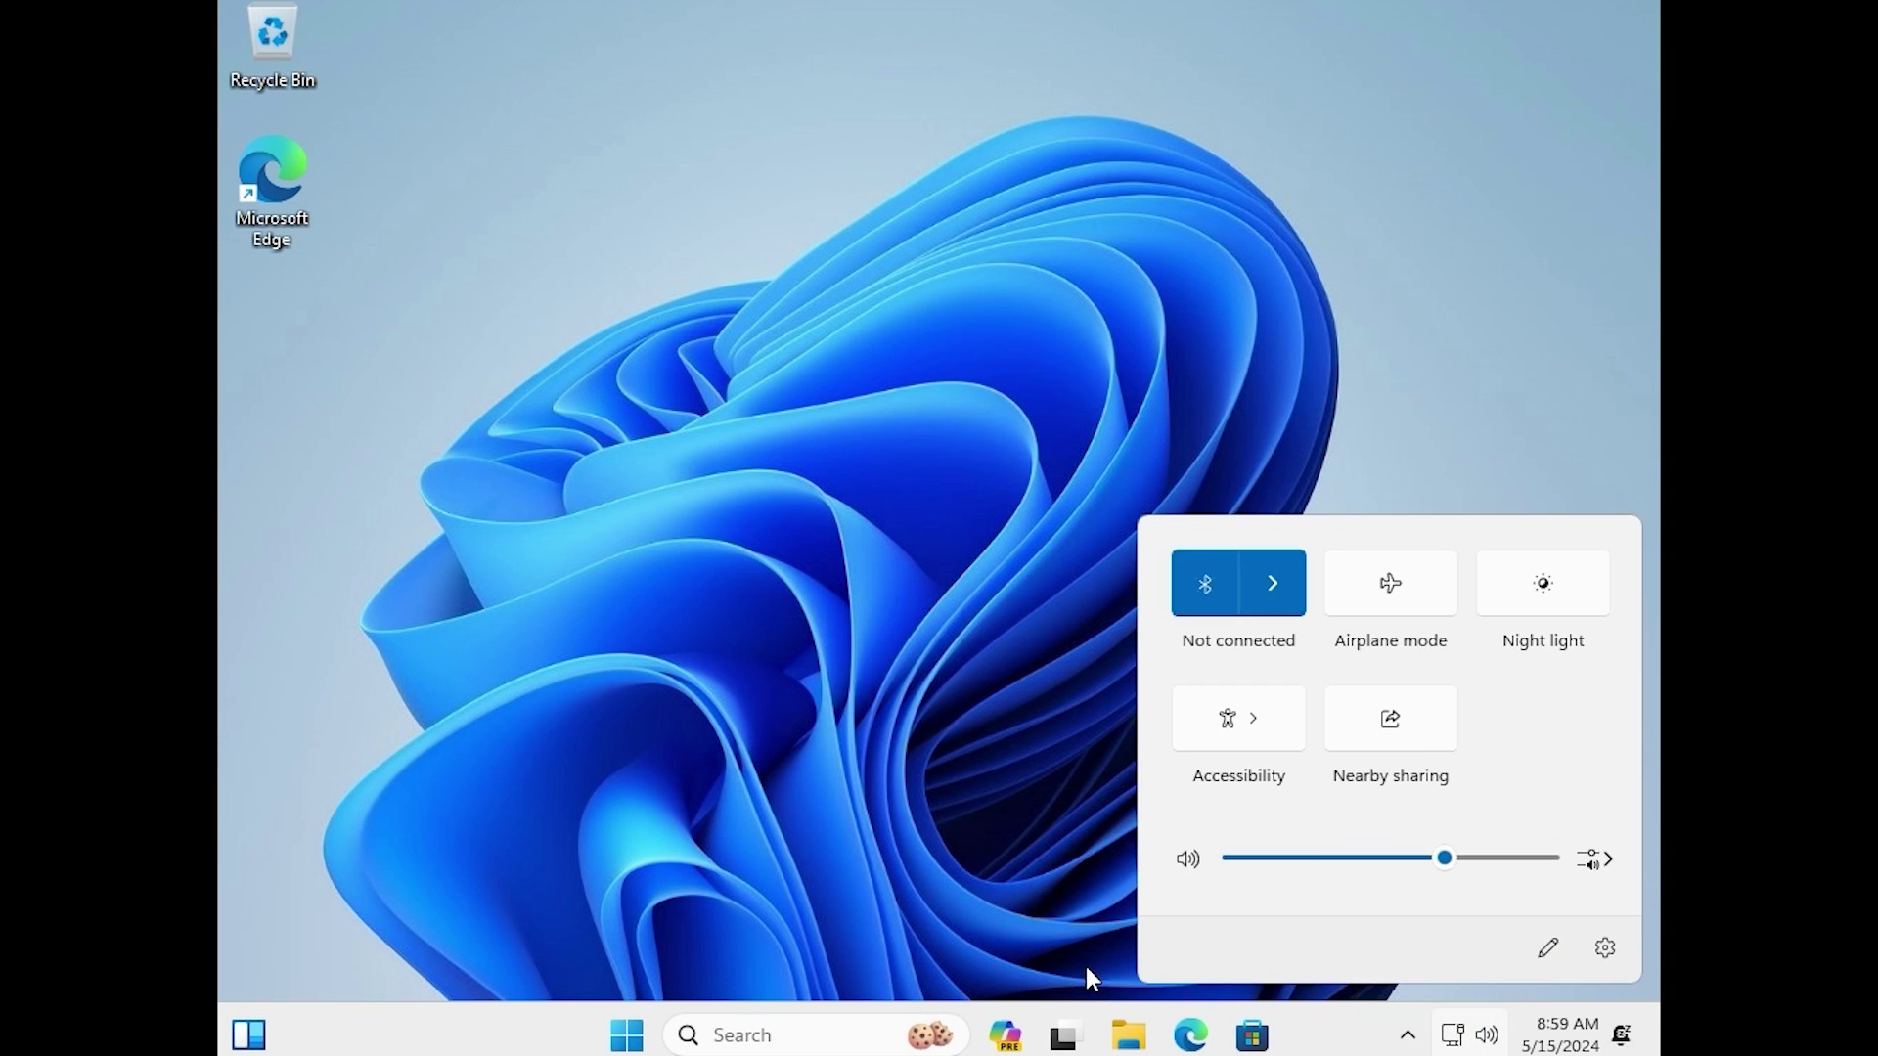
left_click(631, 1035)
left_click(1279, 284)
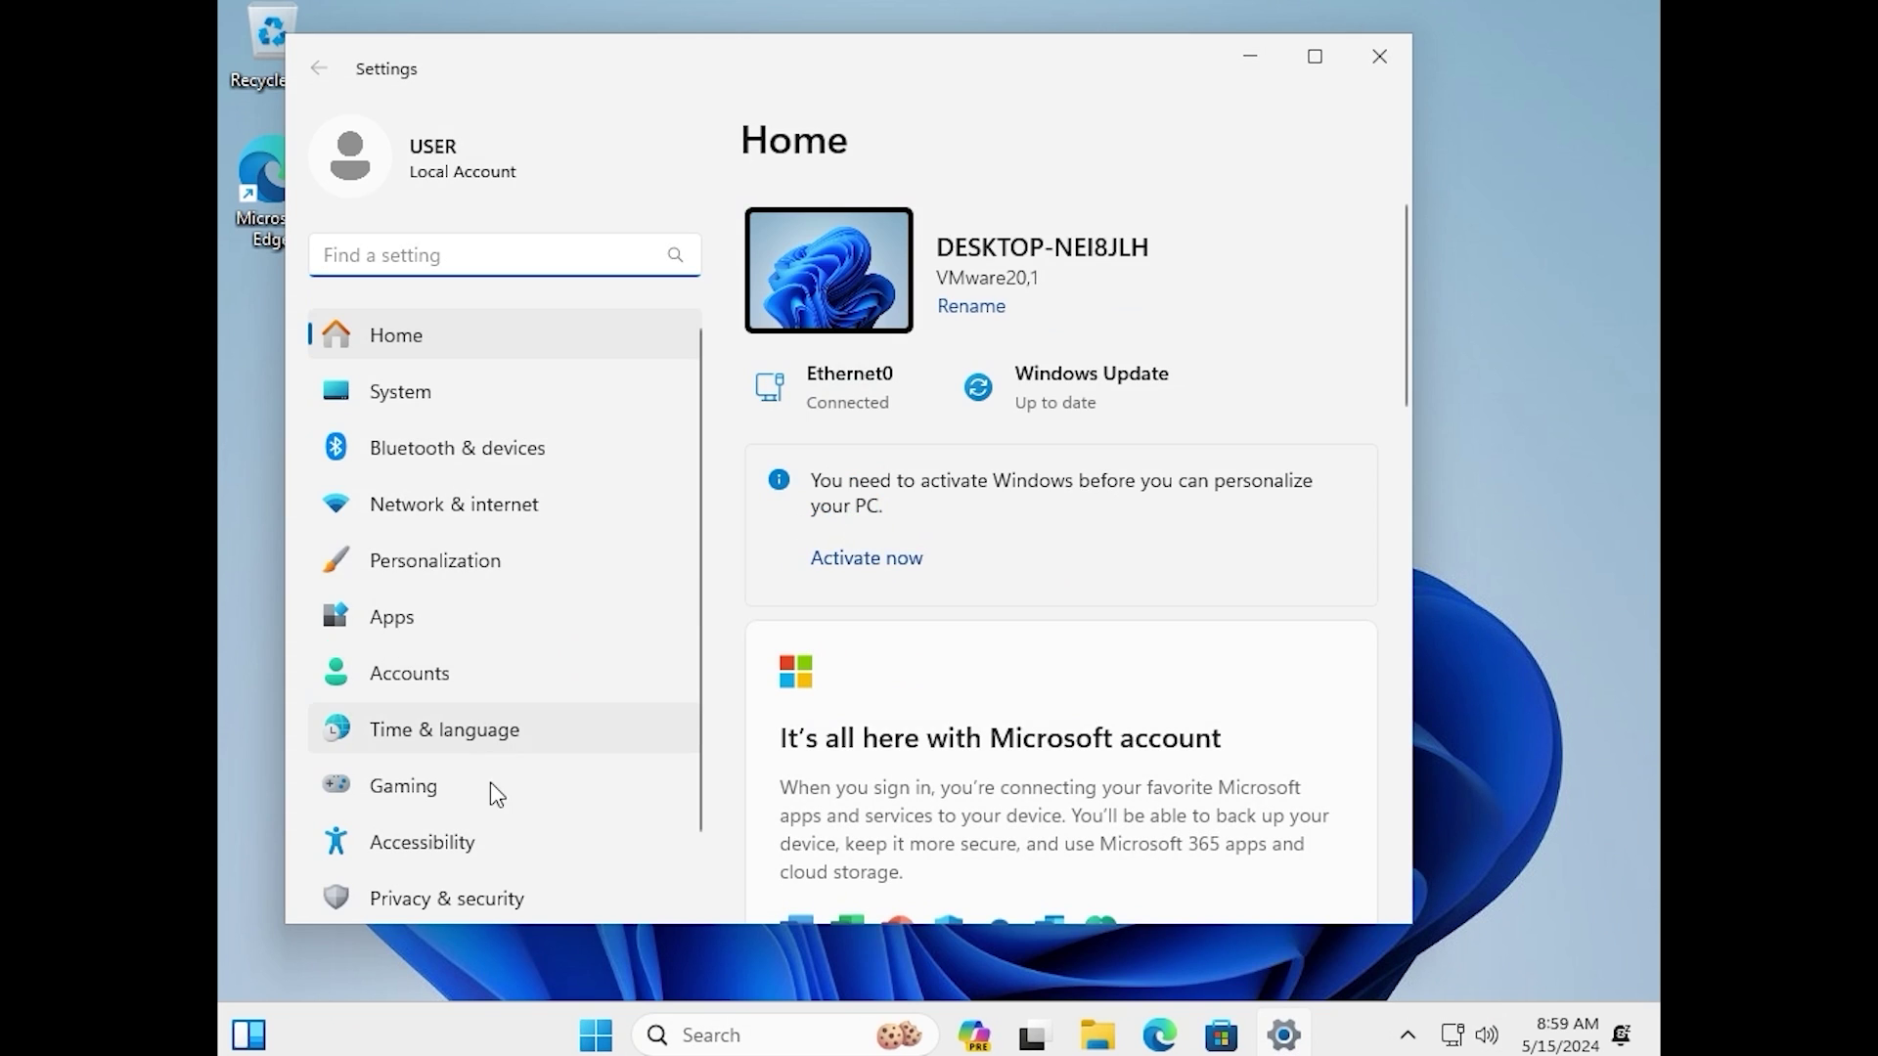
left_click(1315, 55)
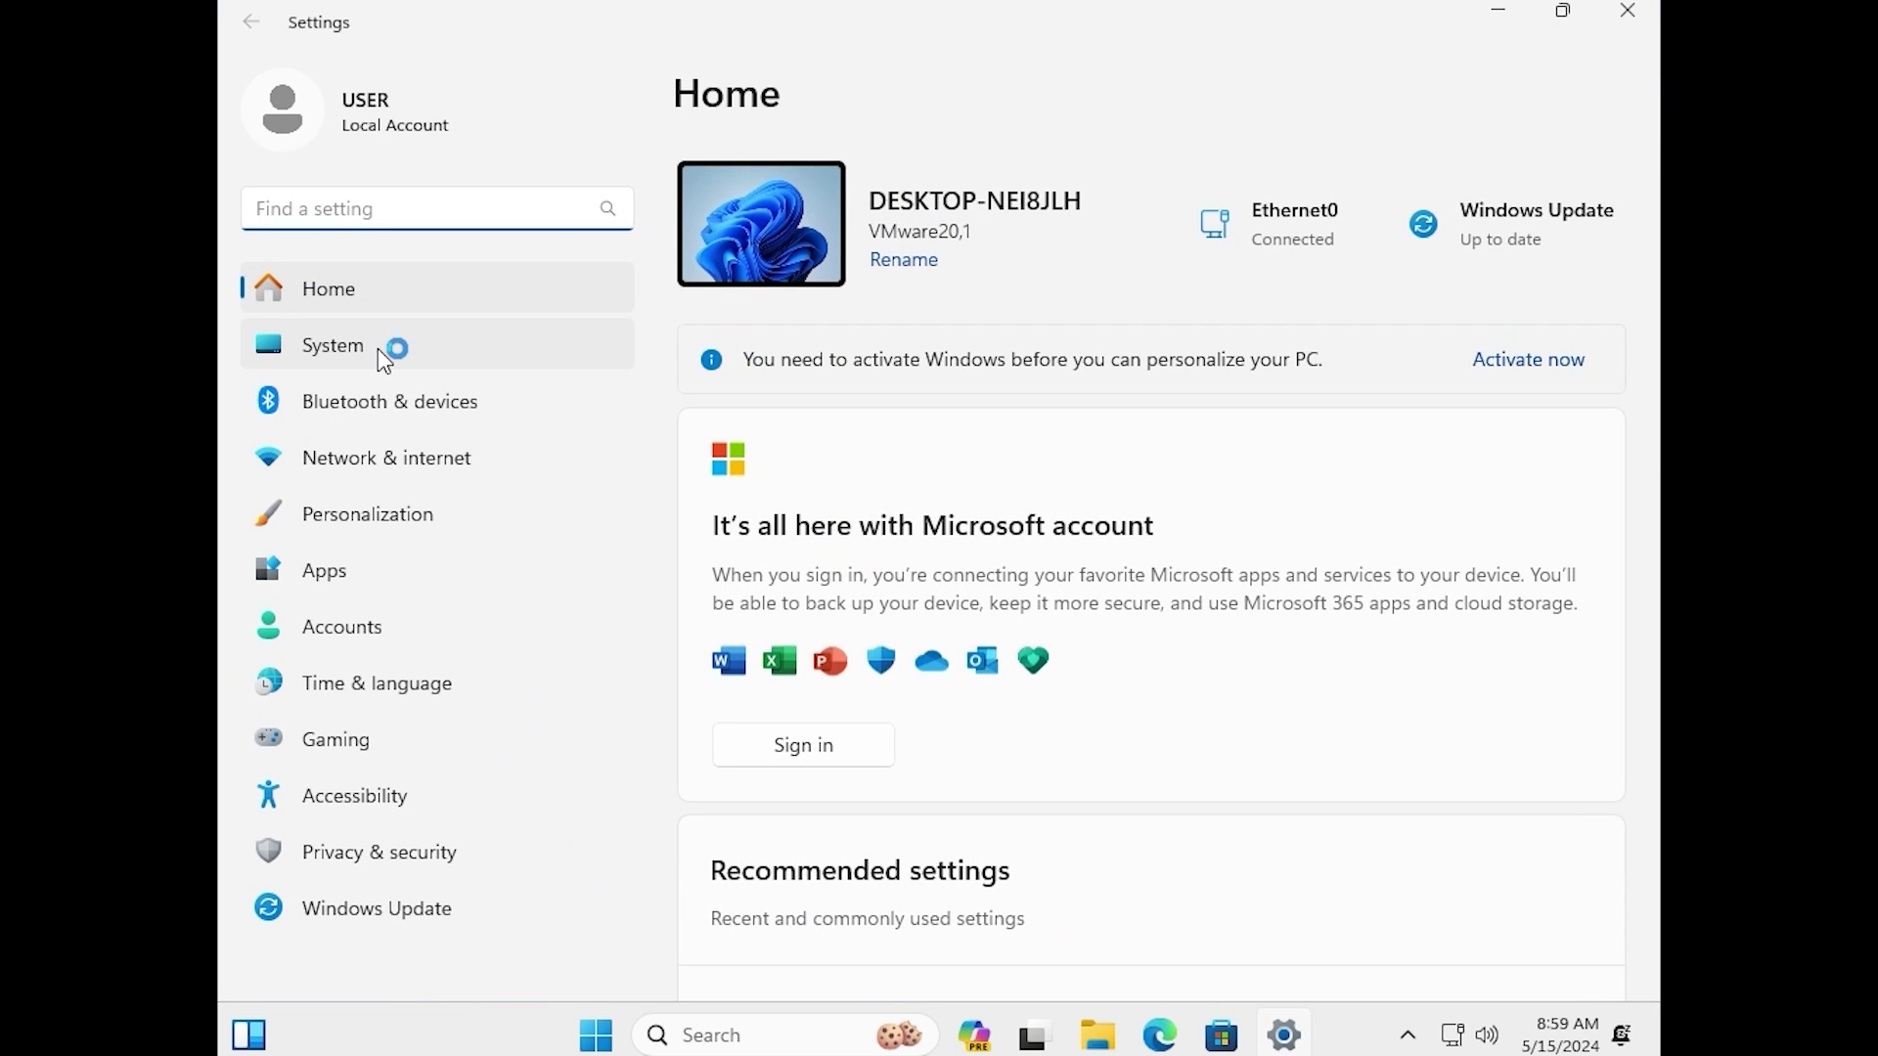
left_click(355, 633)
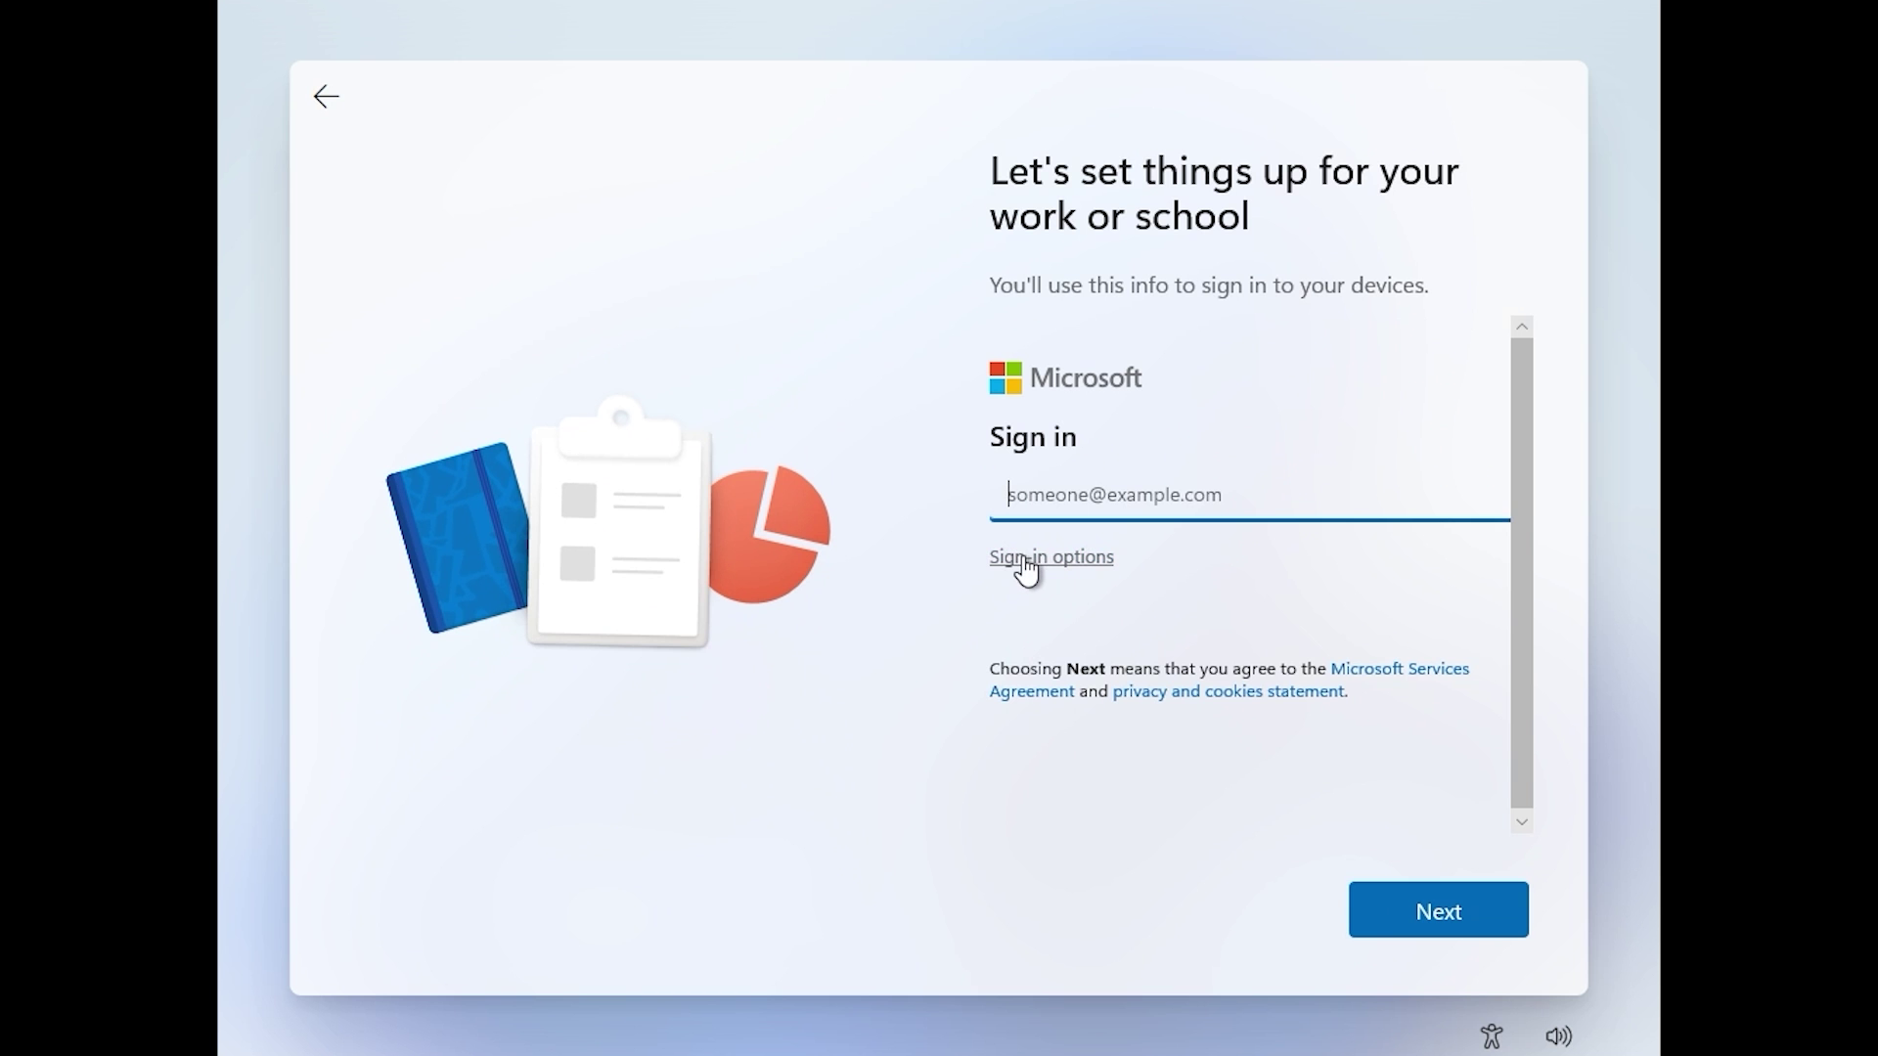
Step: Create the local account USER via the domain join option, leaving the password empty
left_click(1037, 559)
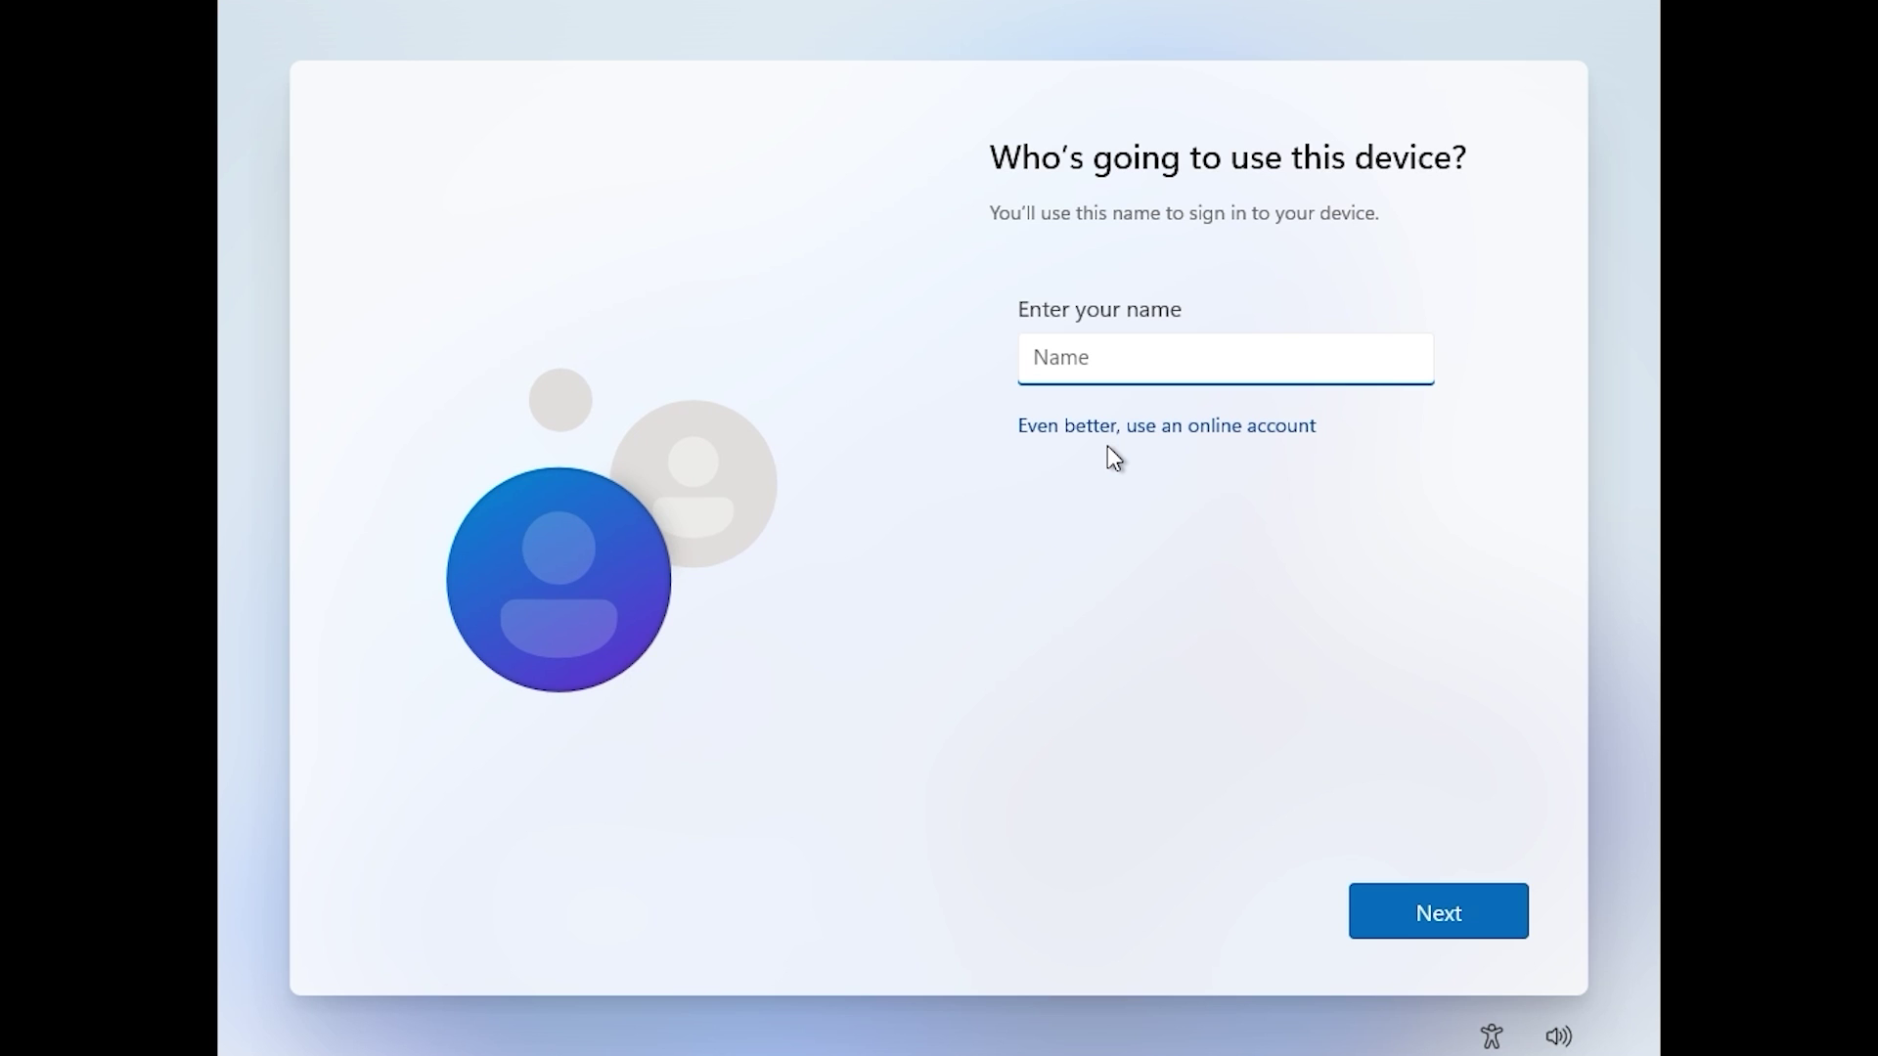
type("USER")
left_click(1403, 893)
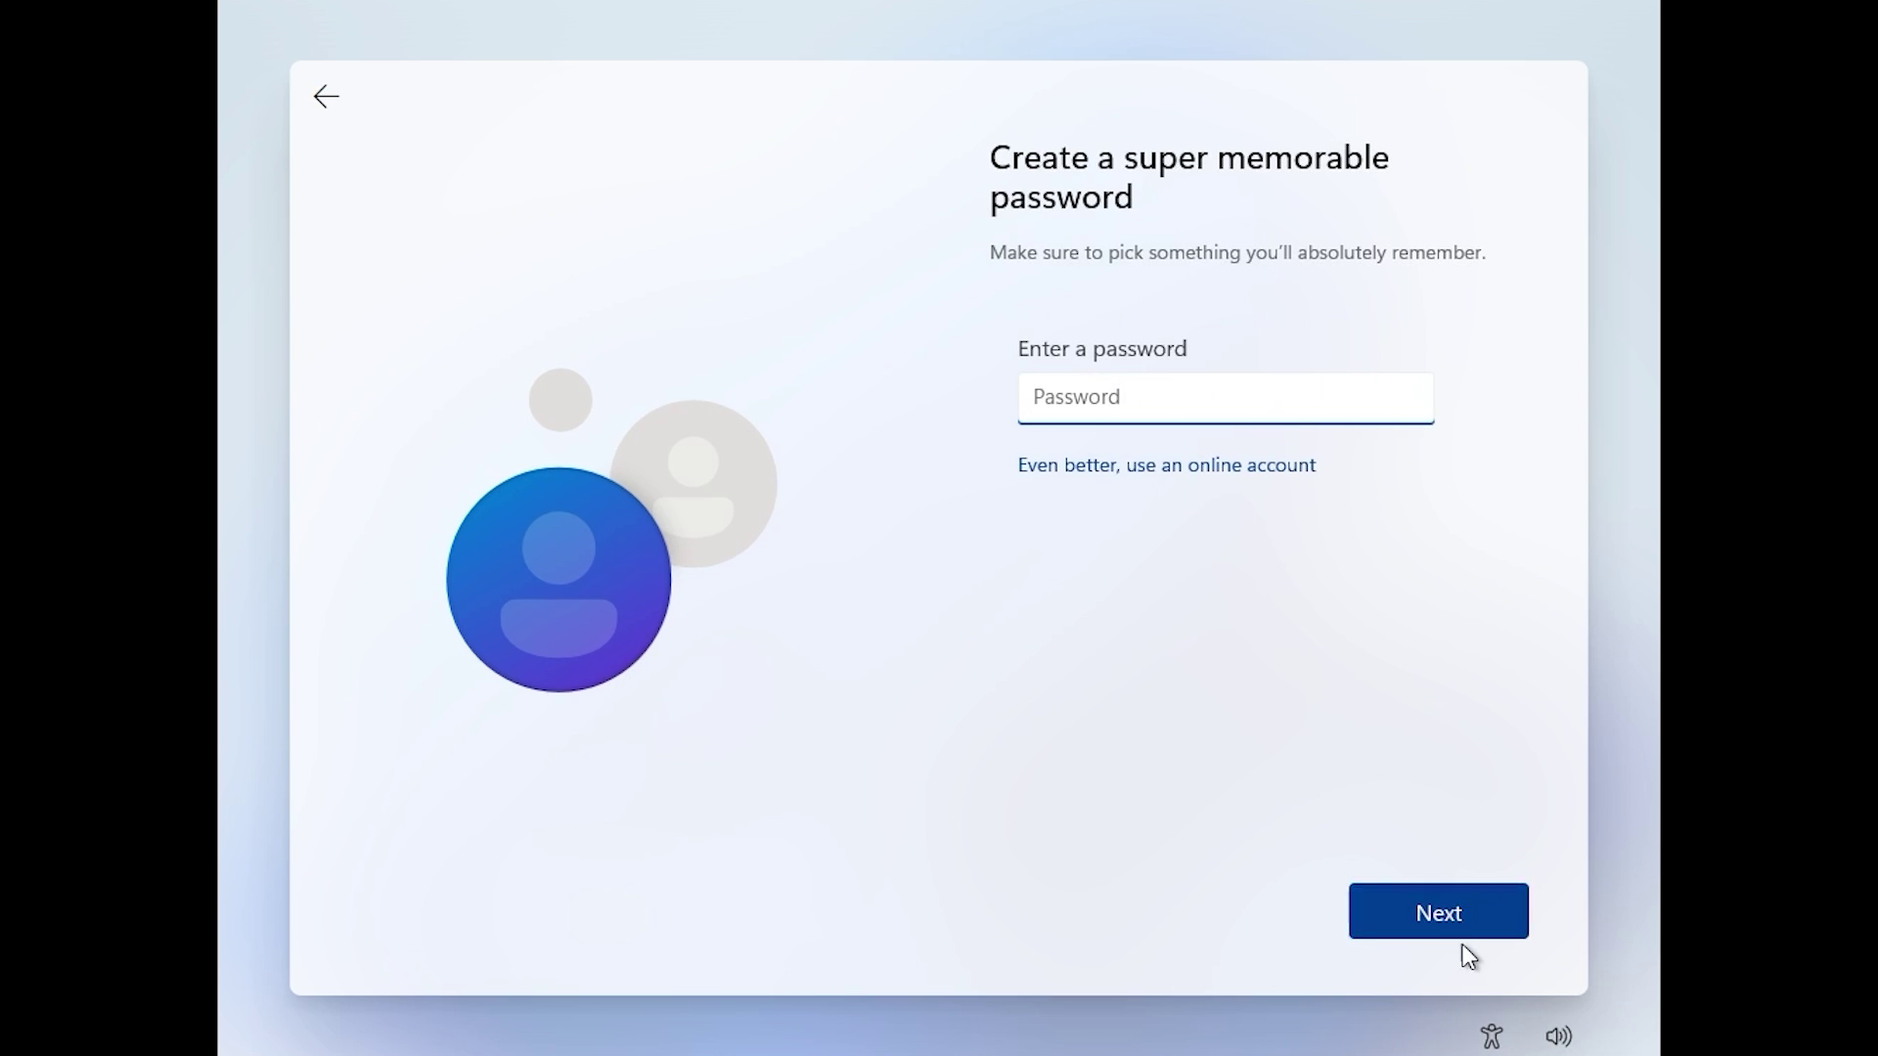
left_click(1452, 922)
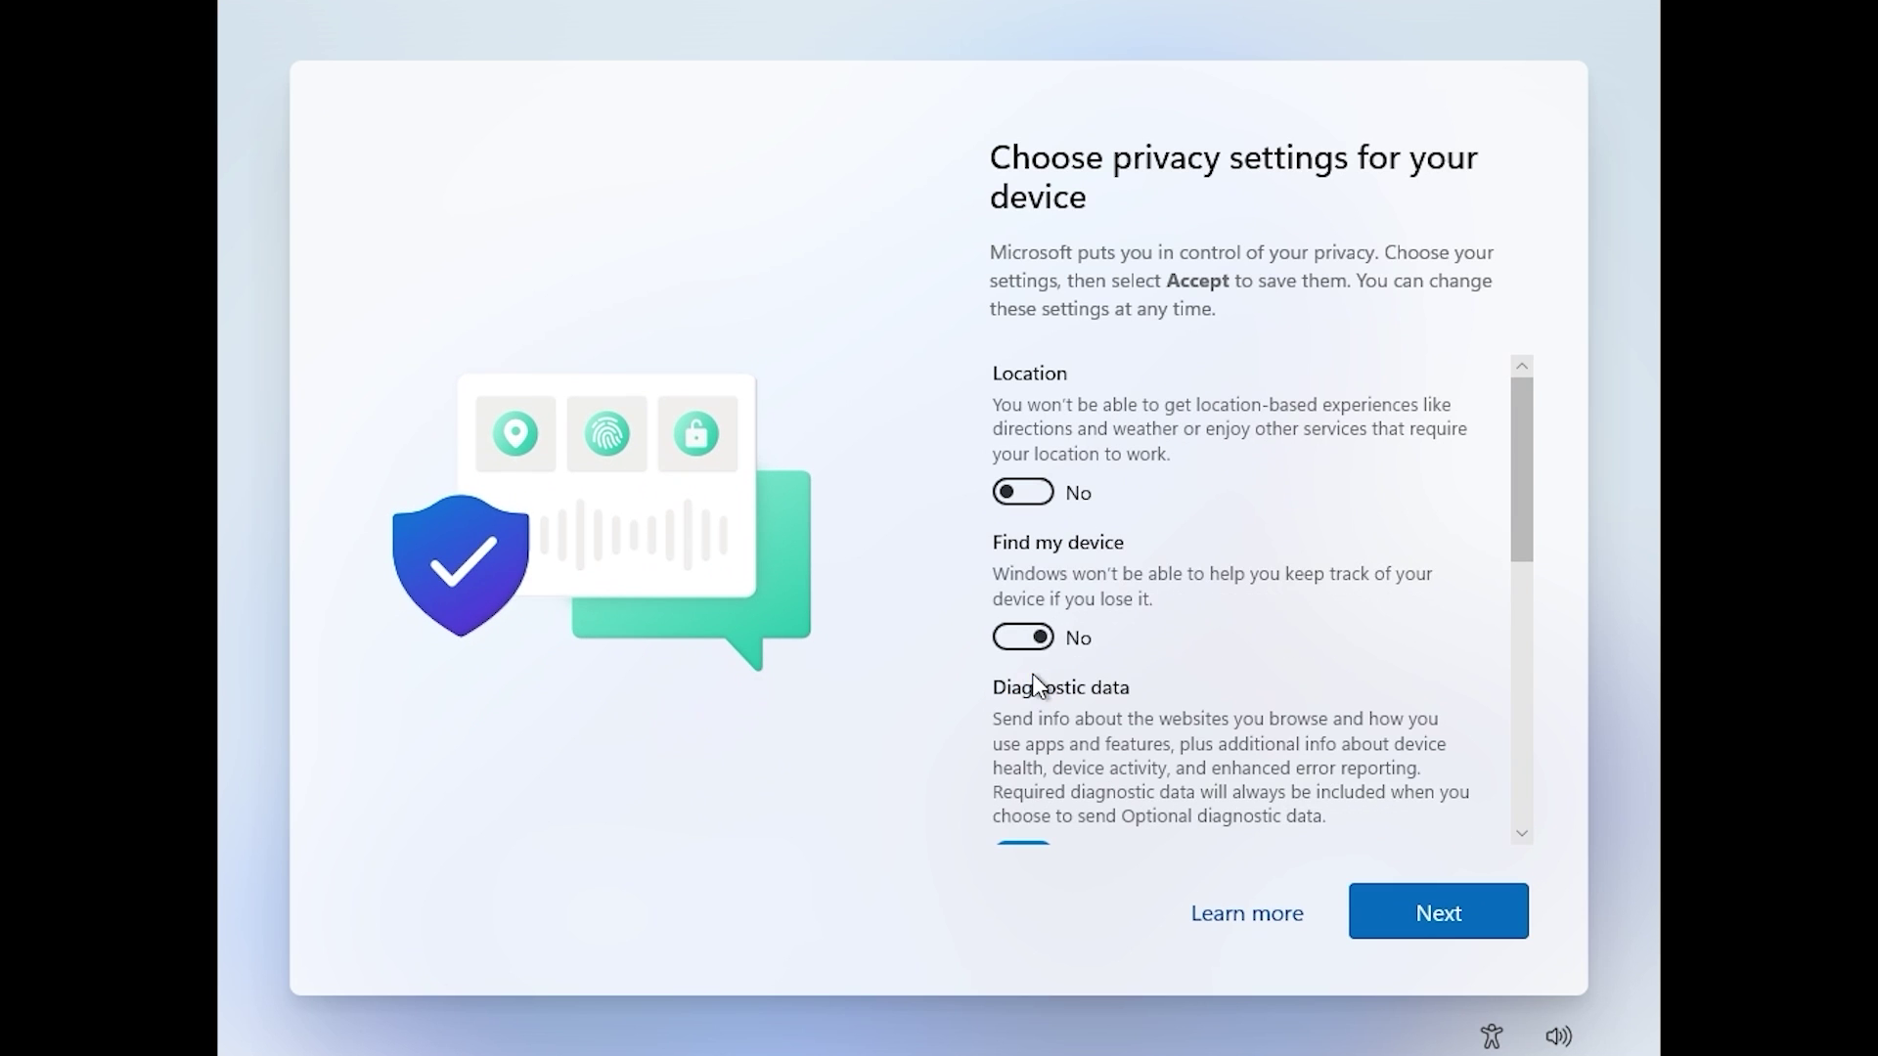
Step: Set Diagnostic data to Required only and turn off Inking & typing and Tailored experiences
scroll(1035, 705, "down", 1)
left_click(1022, 780)
scroll(1027, 763, "down", 2)
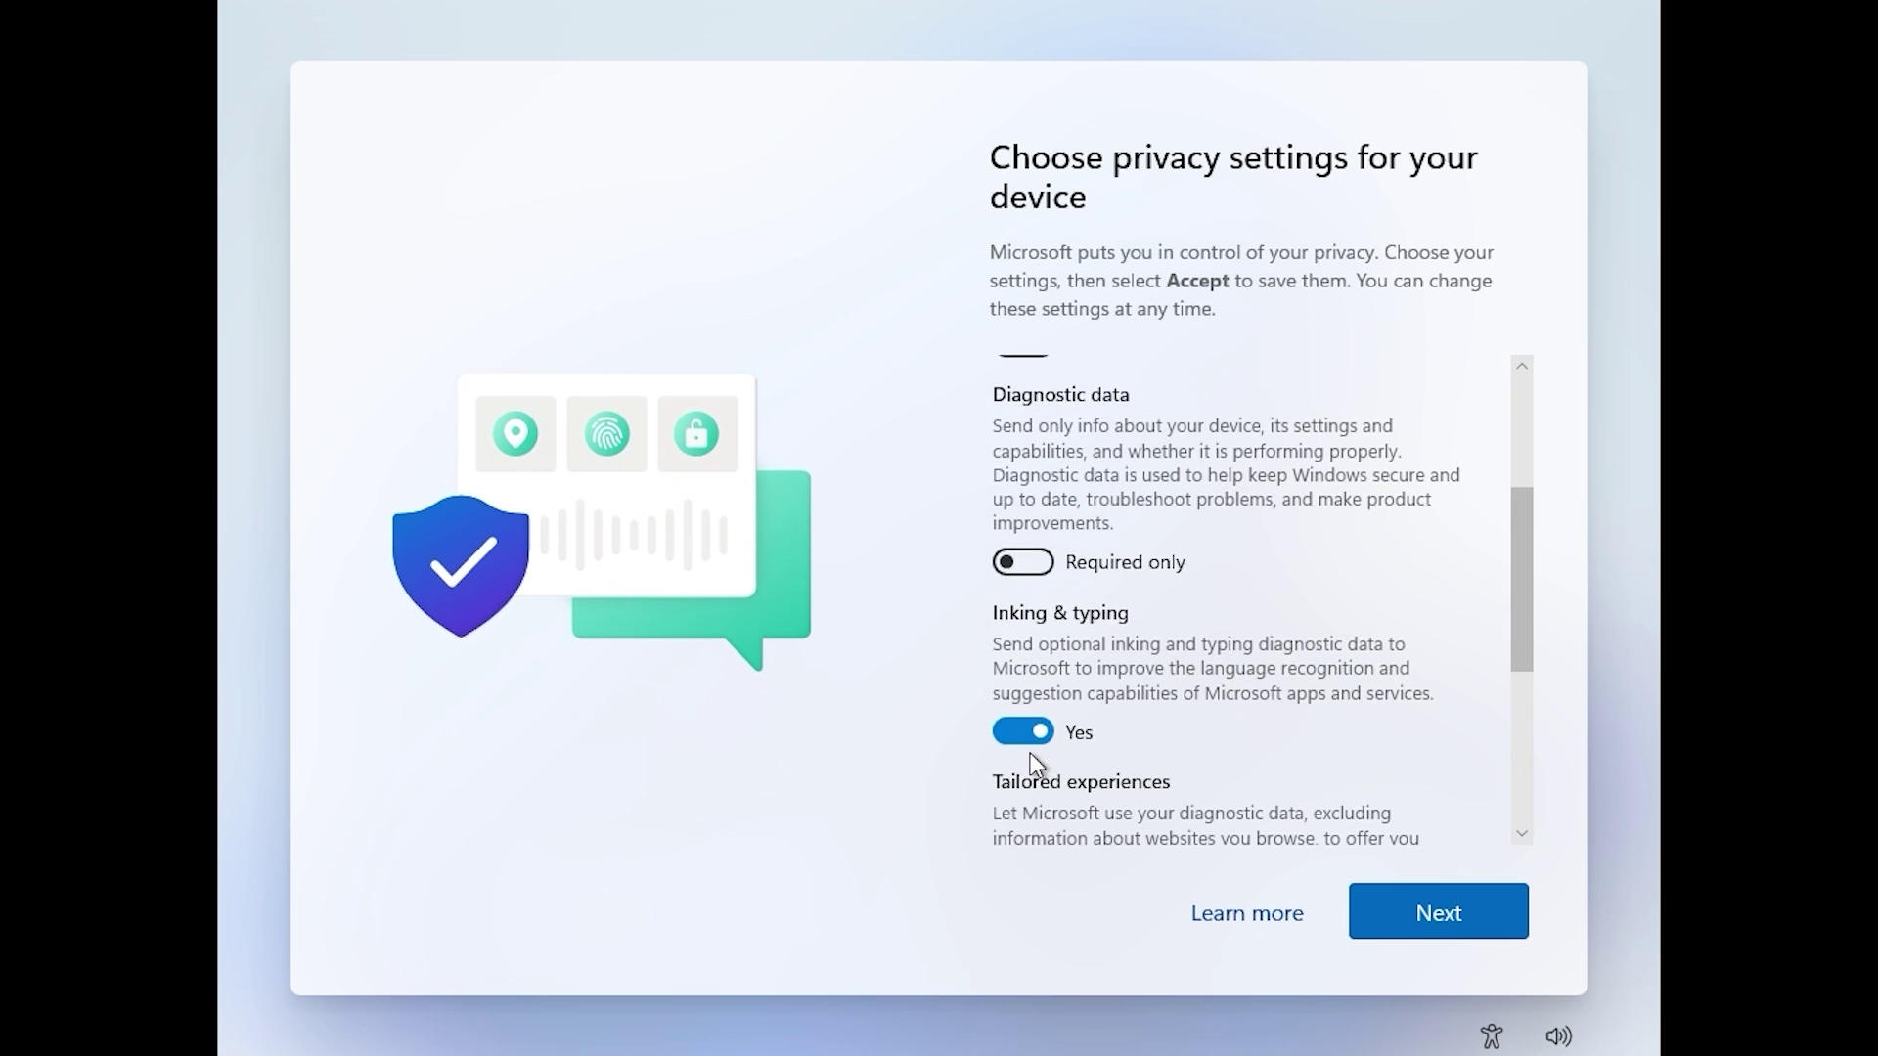
left_click(1023, 732)
scroll(1017, 738, "down", 3)
scroll(1015, 737, "down", 1)
left_click(1023, 632)
scroll(995, 800, "down", 2)
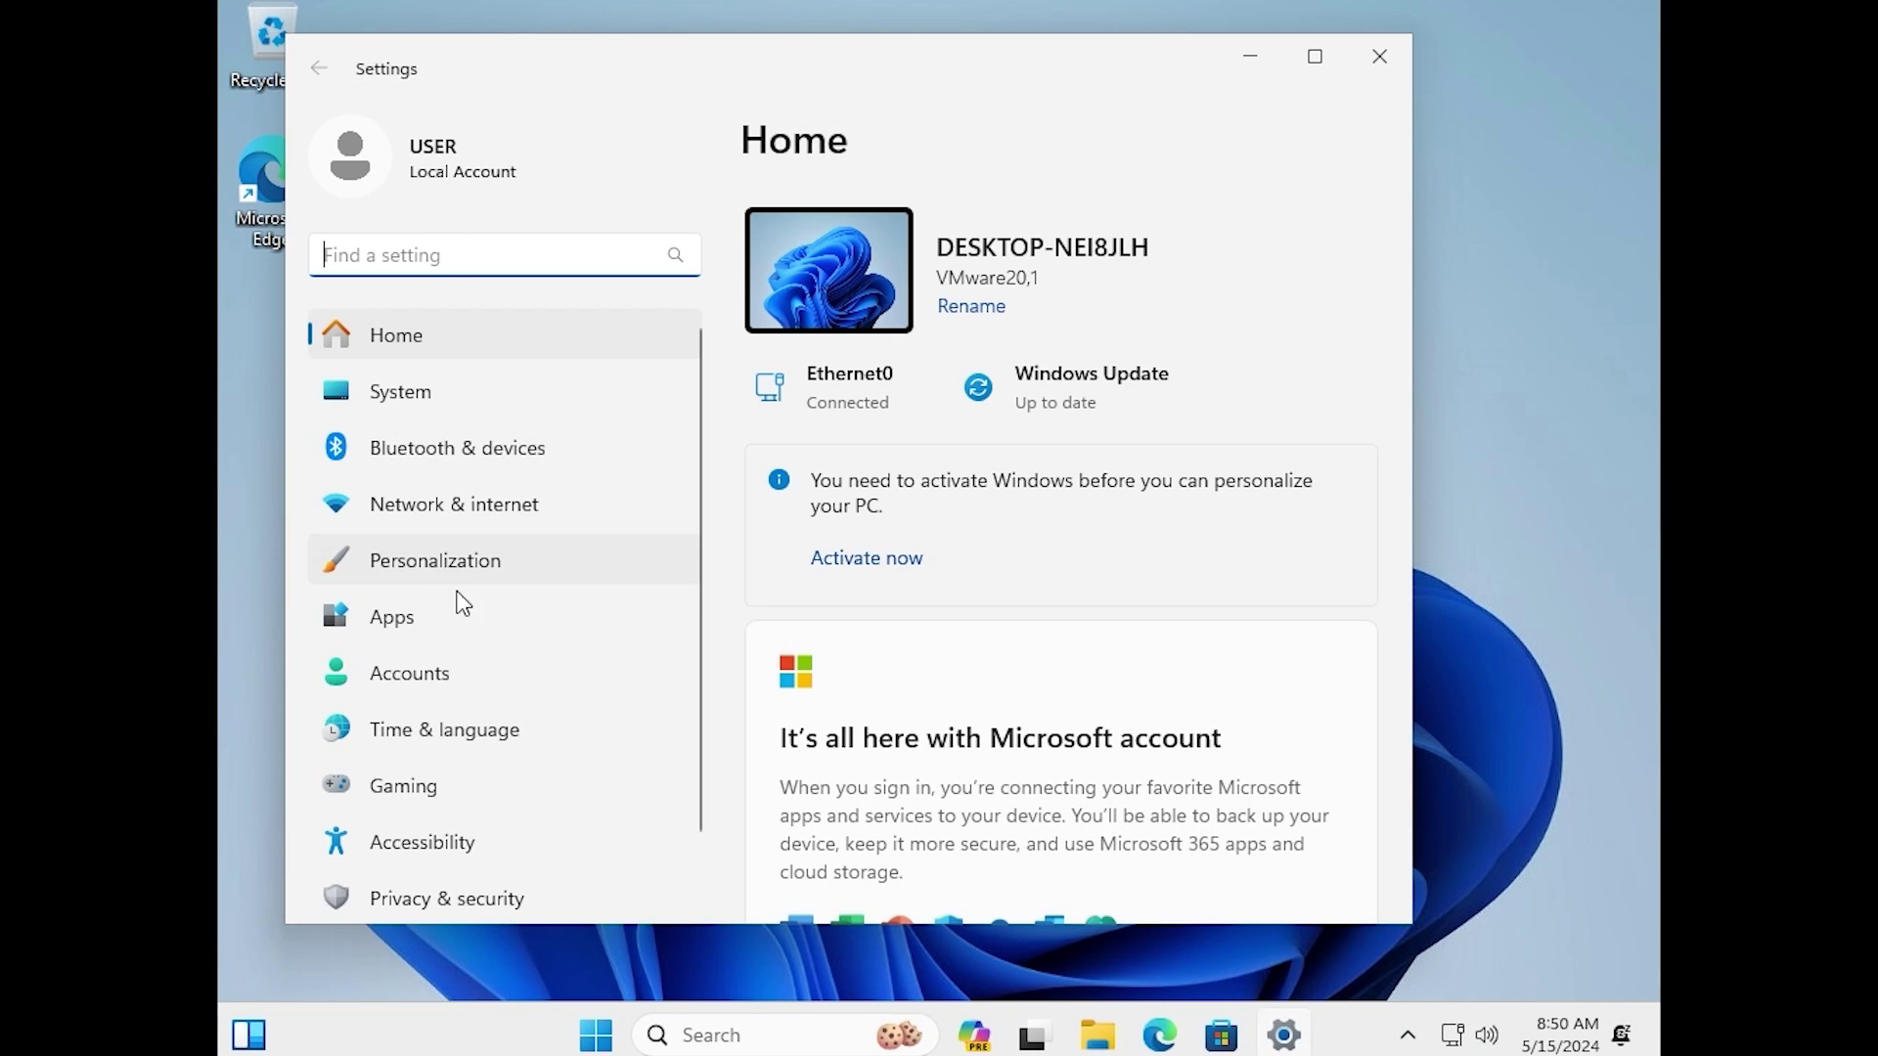
Step: Show the Settings Accounts page full-screen to confirm USER is a local administrator
left_click(449, 682)
key("super+Up")
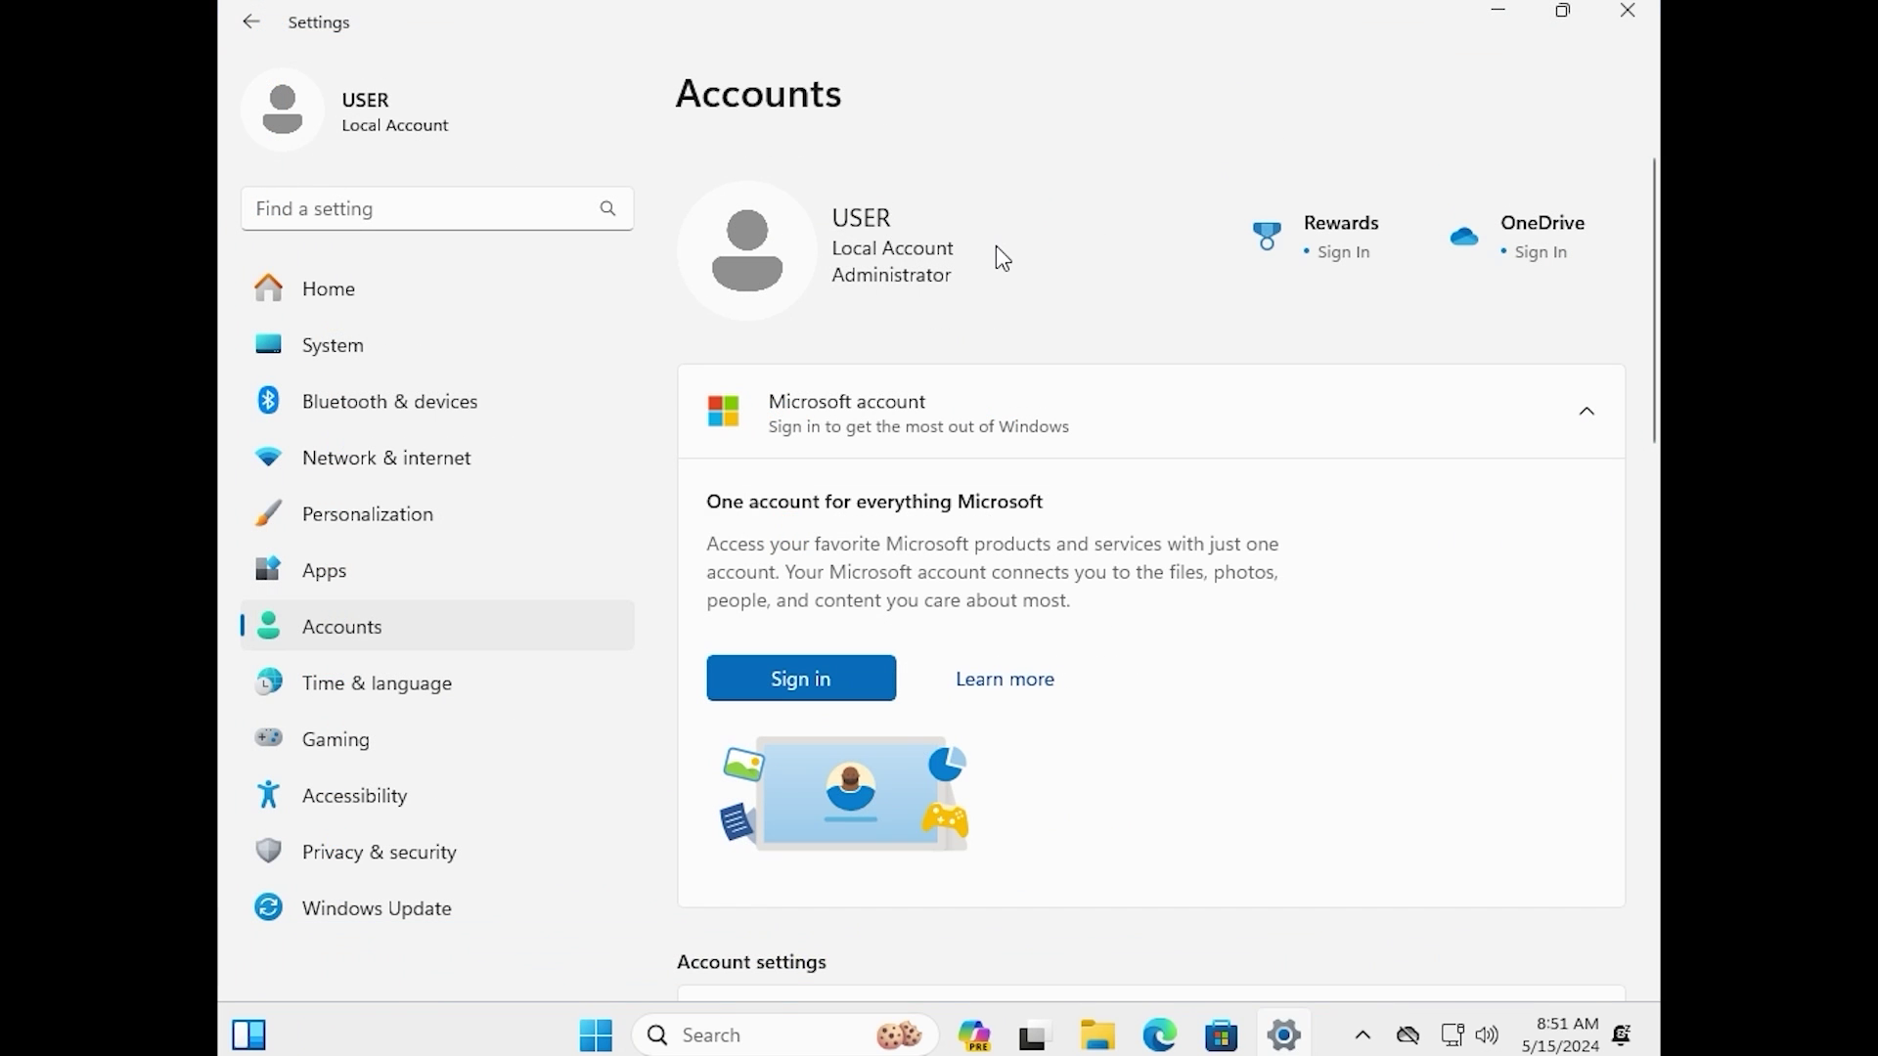